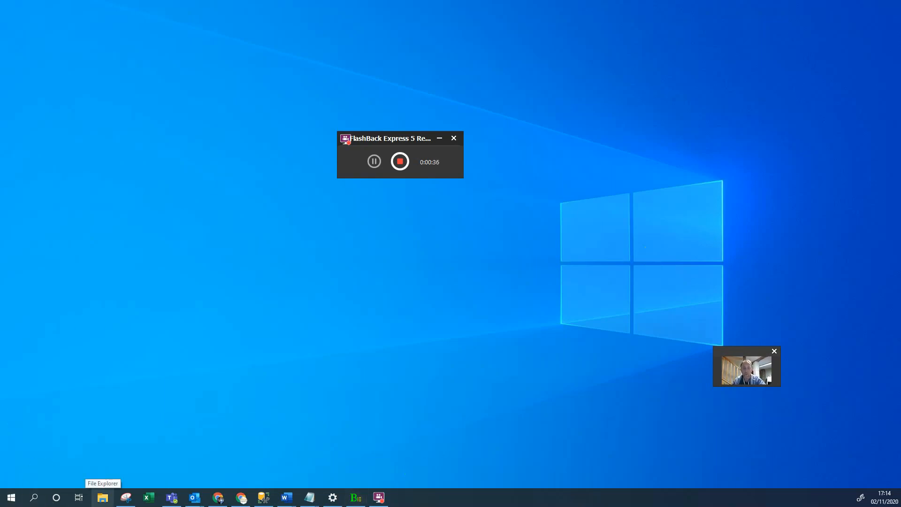
Step: Switch to Chrome and open the Analytics page of Edelweiss+
key(alt+Tab)
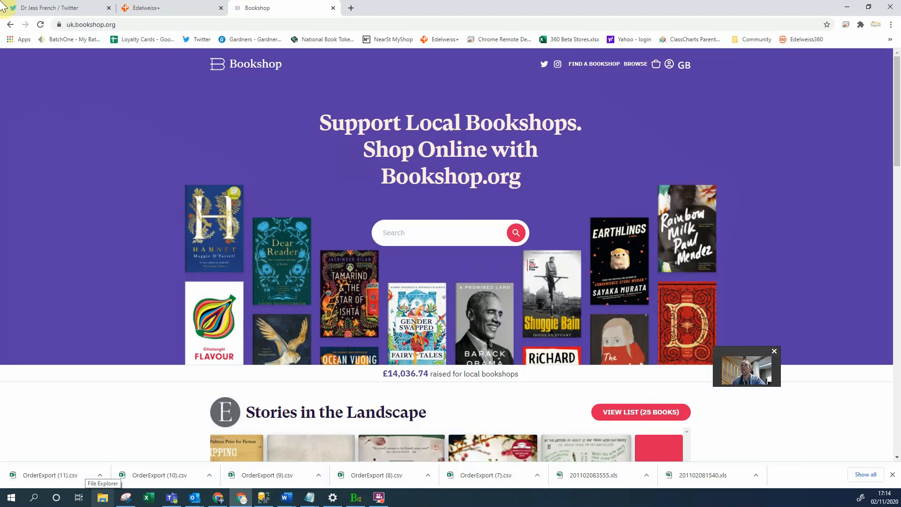
click(157, 9)
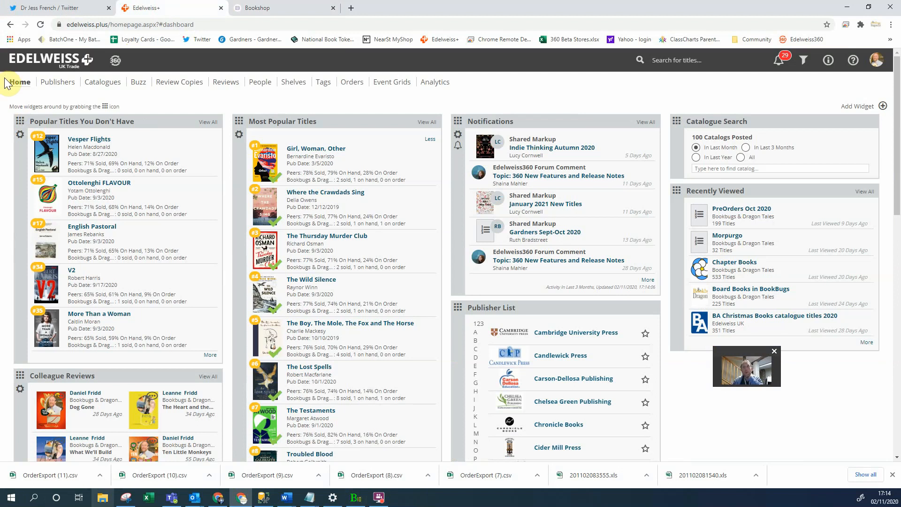
click(434, 83)
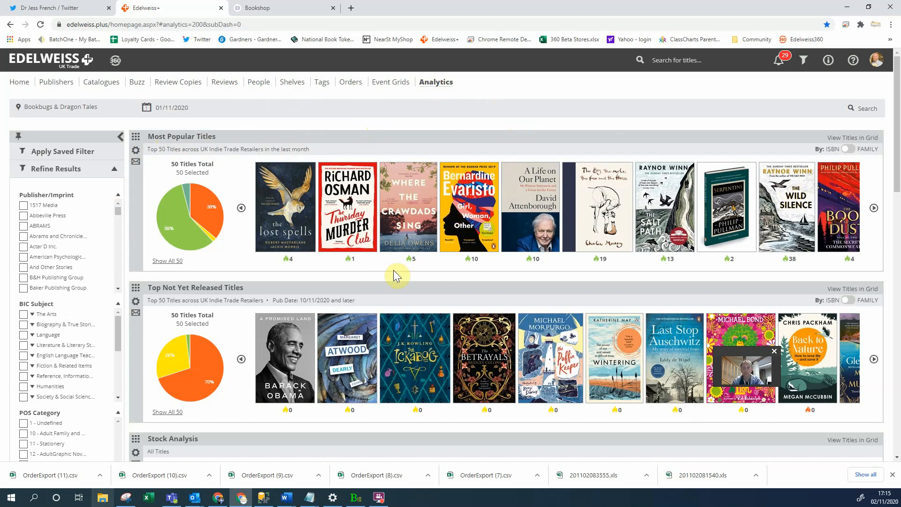
Step: Set the Top Not Yet Released Titles lane to 50 titles with publication dates from 10/11/2020
scroll(394, 271, down, 1)
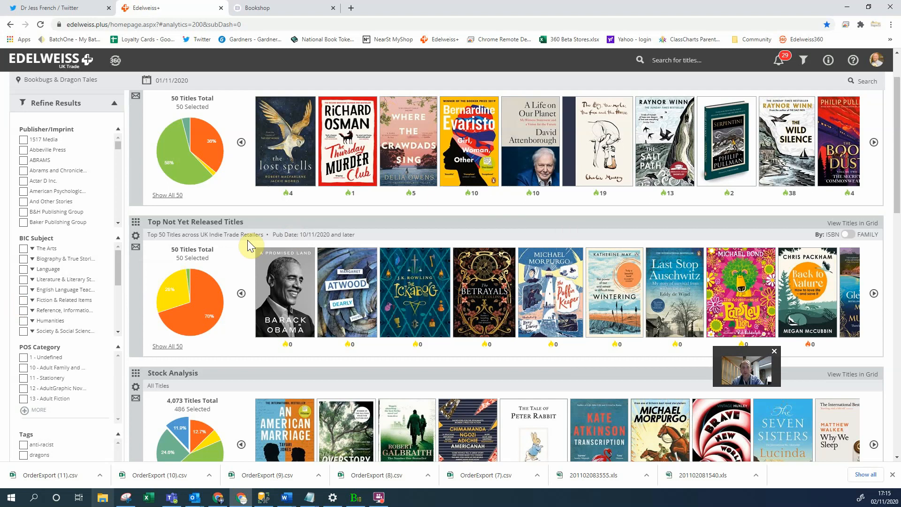
mouse_move(306, 269)
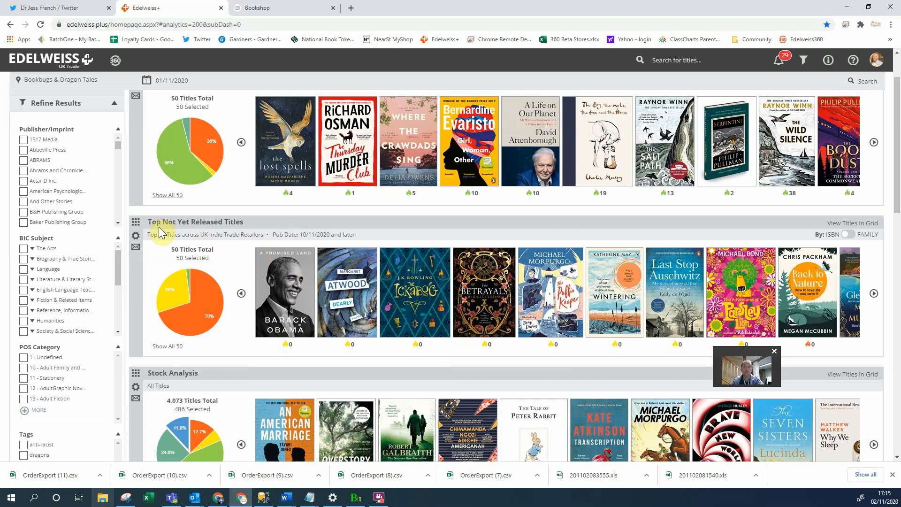
click(135, 235)
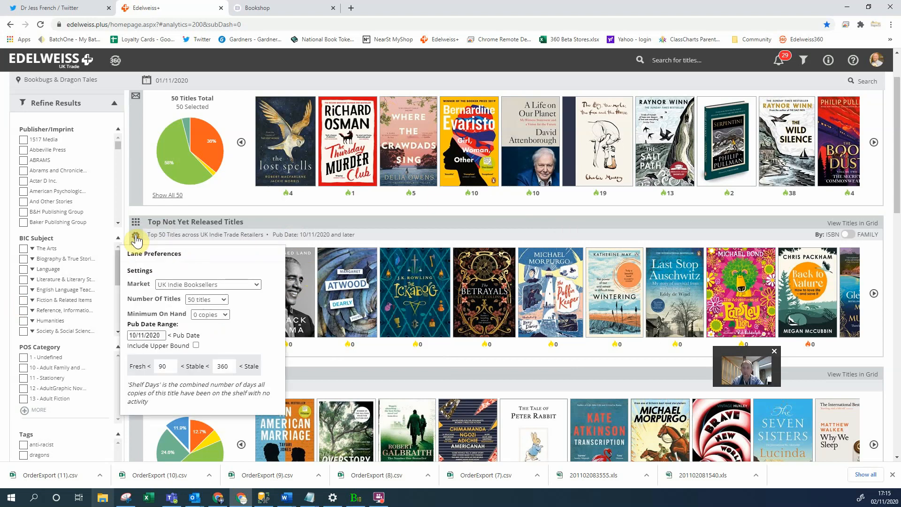
click(221, 300)
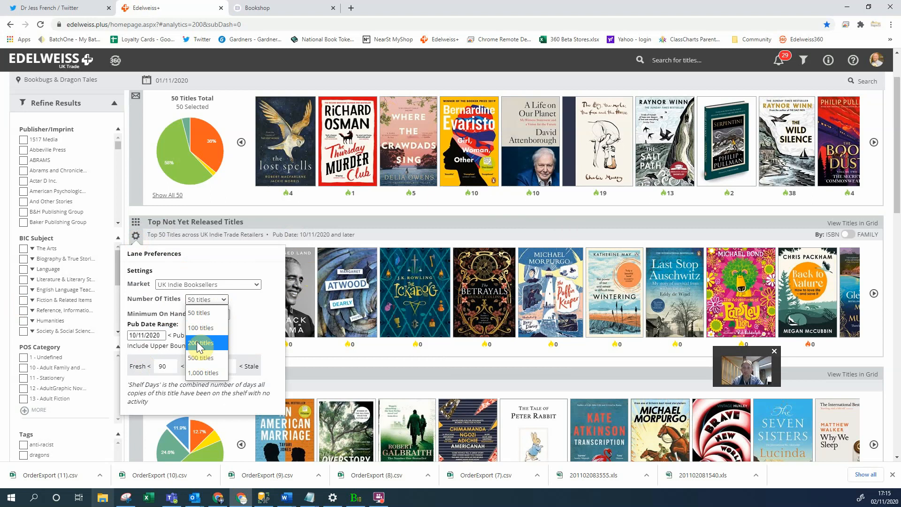
click(202, 316)
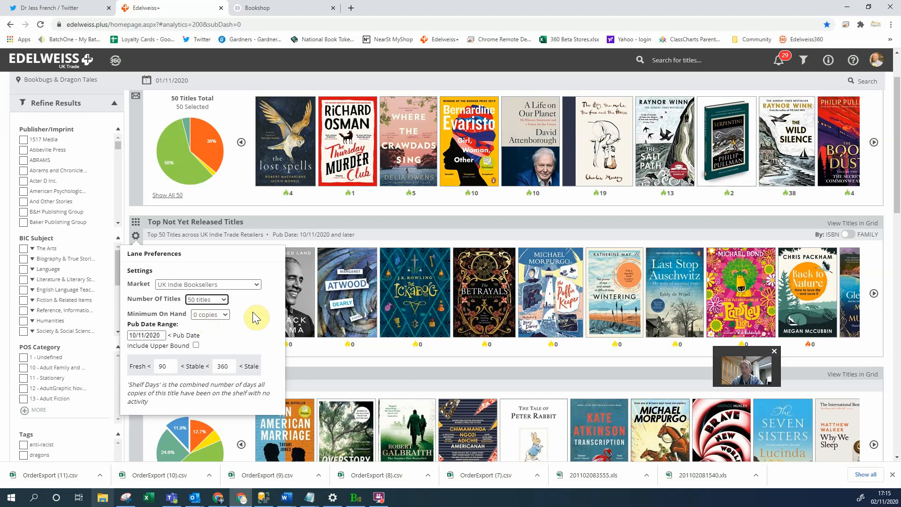
click(134, 335)
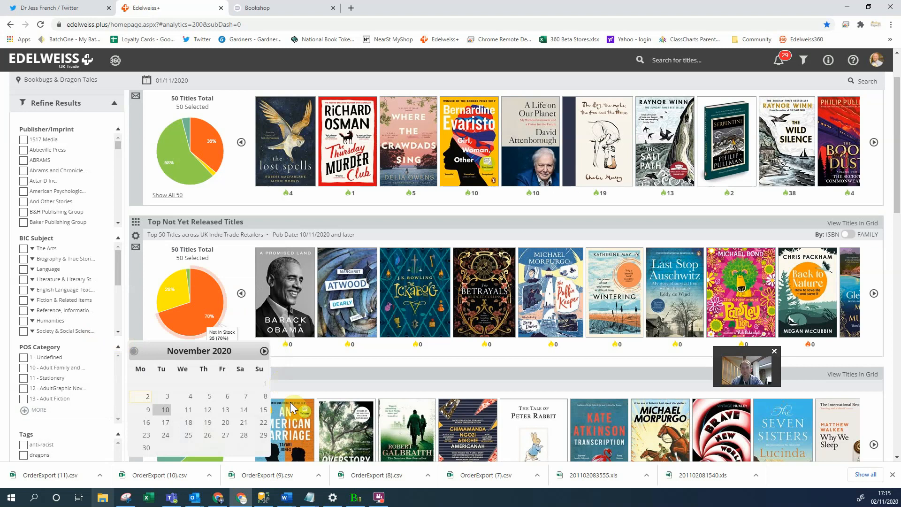
click(168, 413)
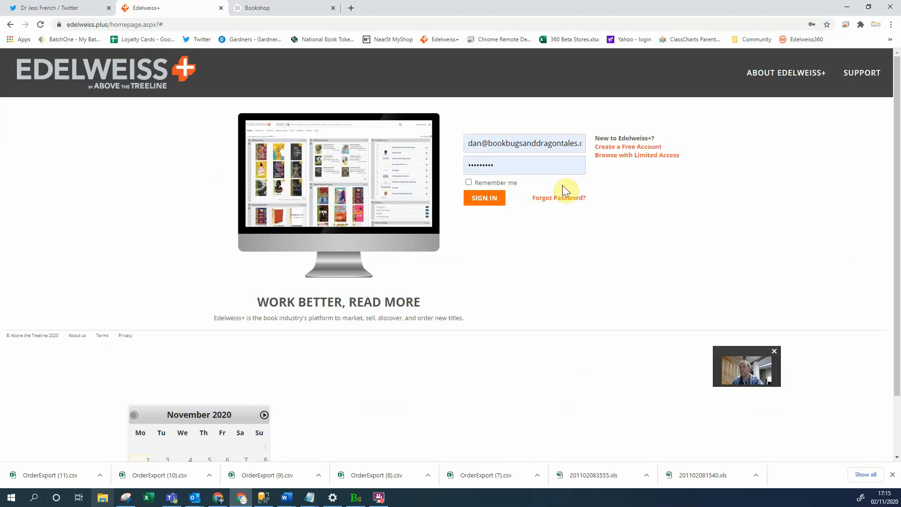
Step: Sign back in to Edelweiss+ with the prefilled credentials and reopen Analytics
click(483, 203)
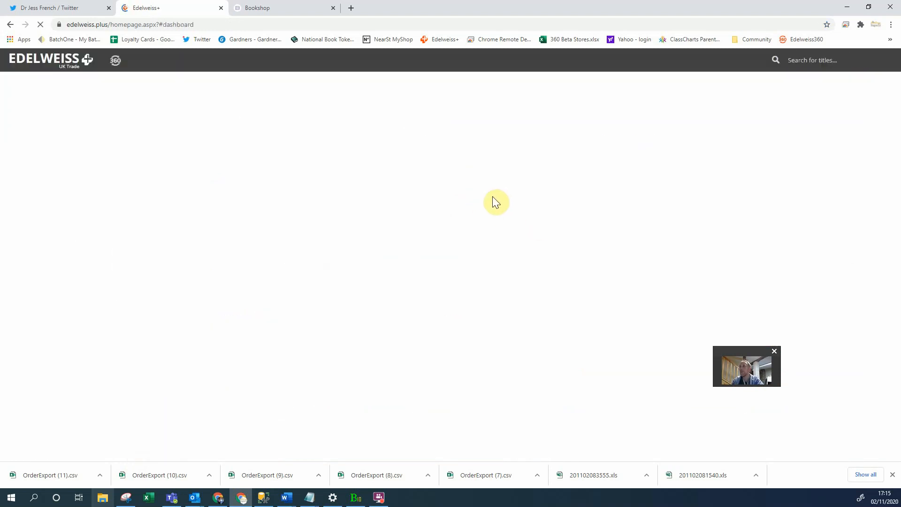
click(443, 85)
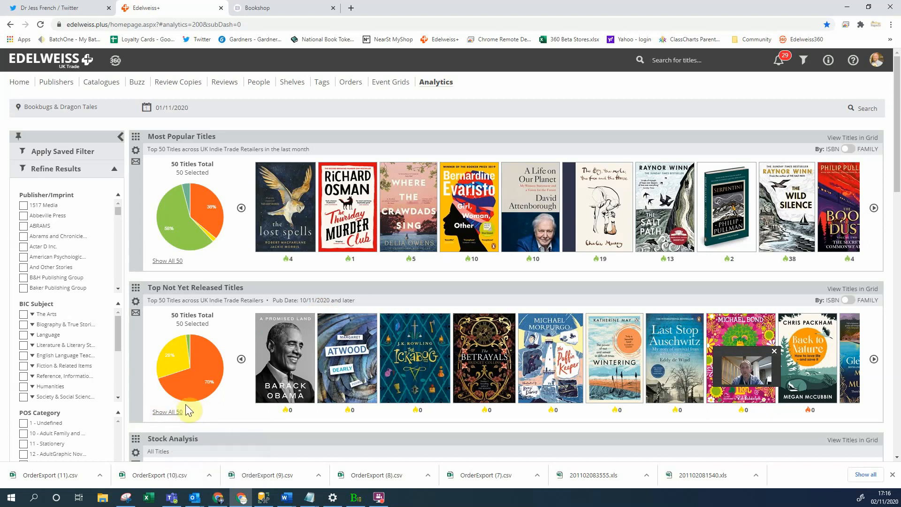
Step: Refine the analytics by the Children's, Teenage BIC Subject category
mouse_move(176, 356)
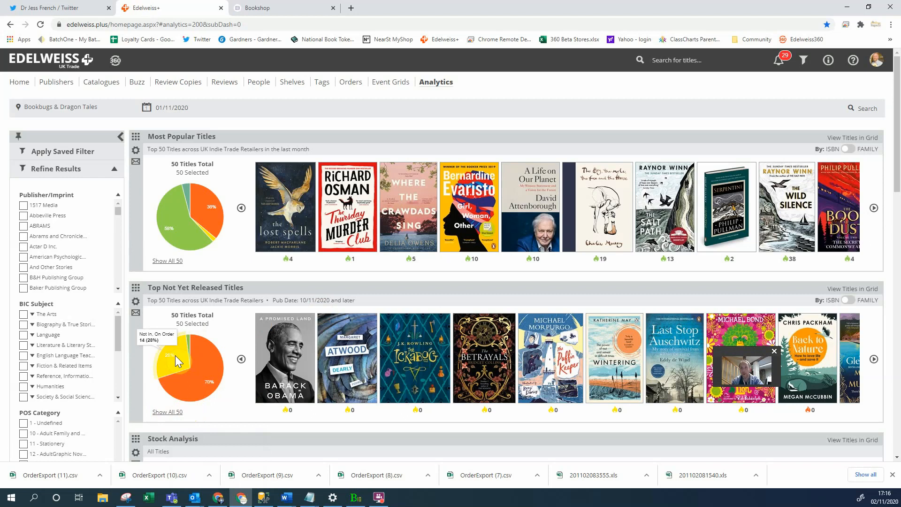
mouse_move(199, 396)
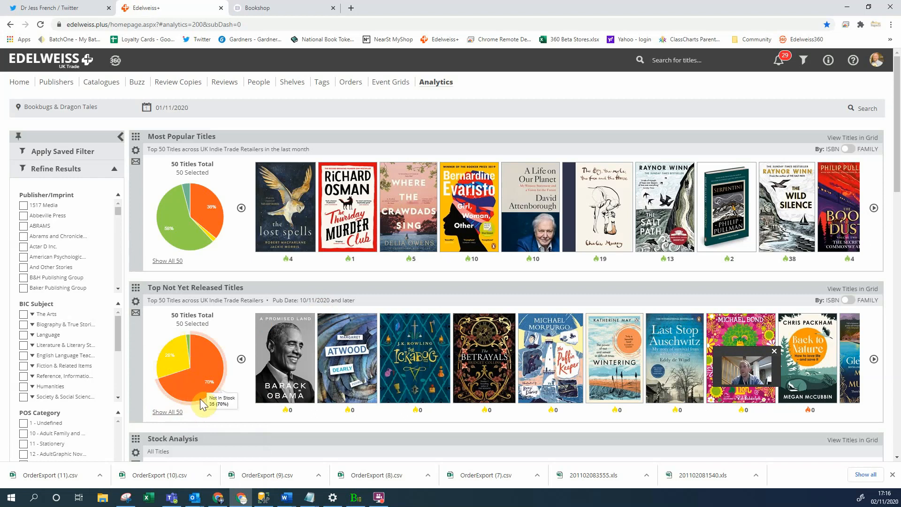
mouse_move(188, 342)
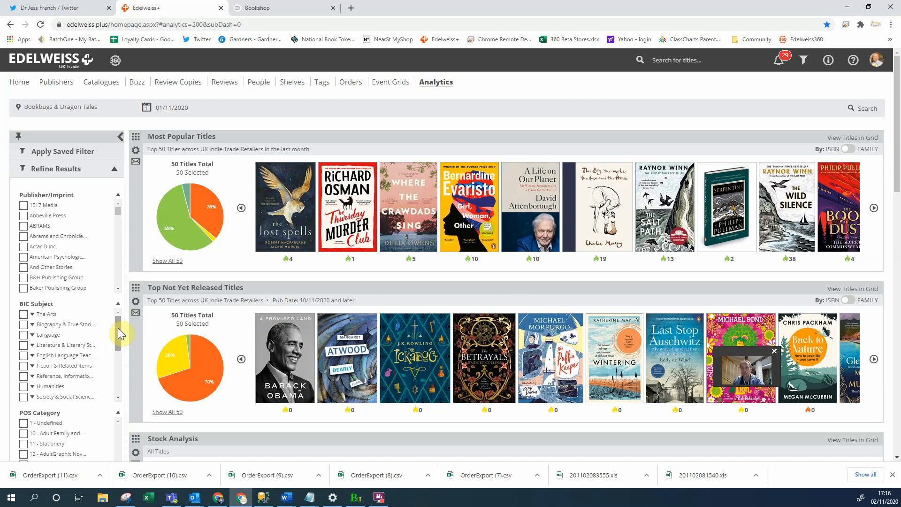
drag(118, 328, 112, 380)
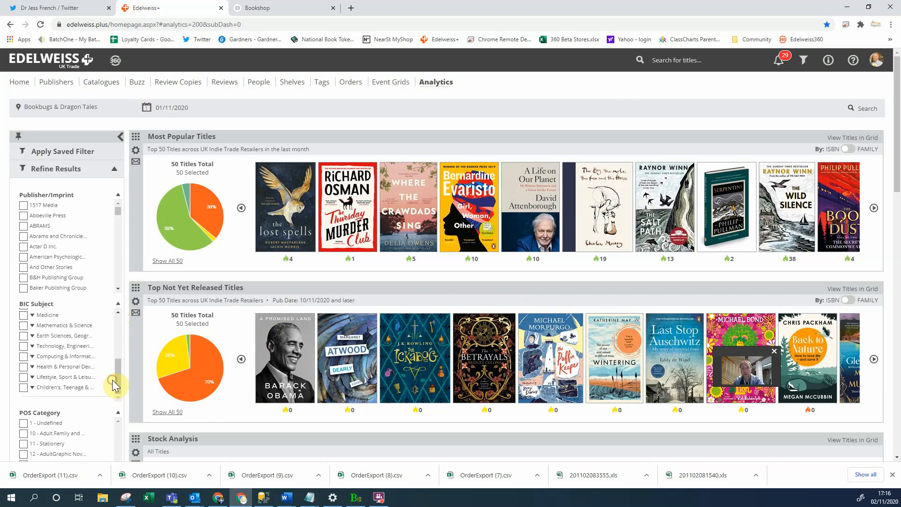
click(32, 388)
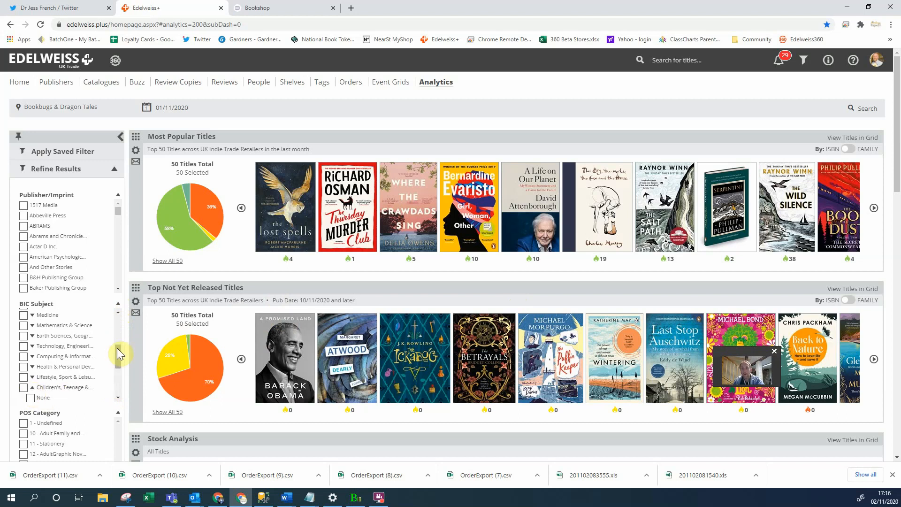
click(32, 388)
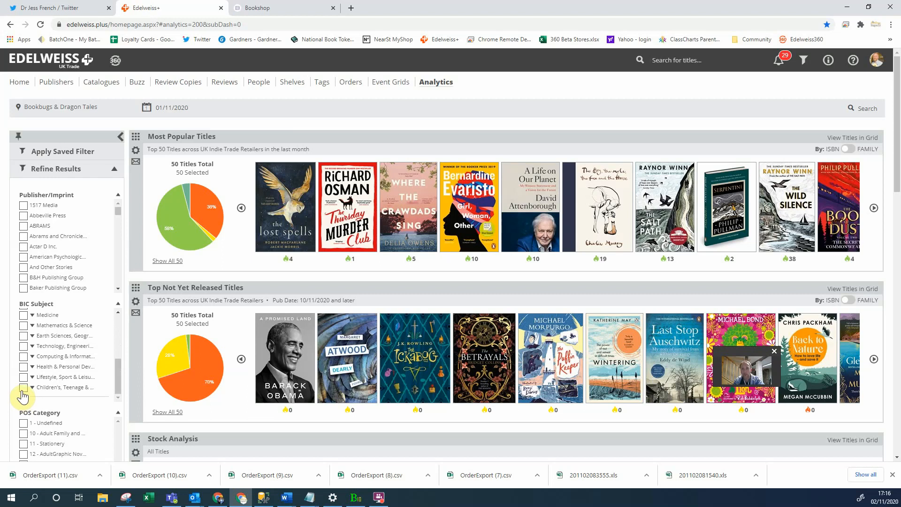
click(24, 388)
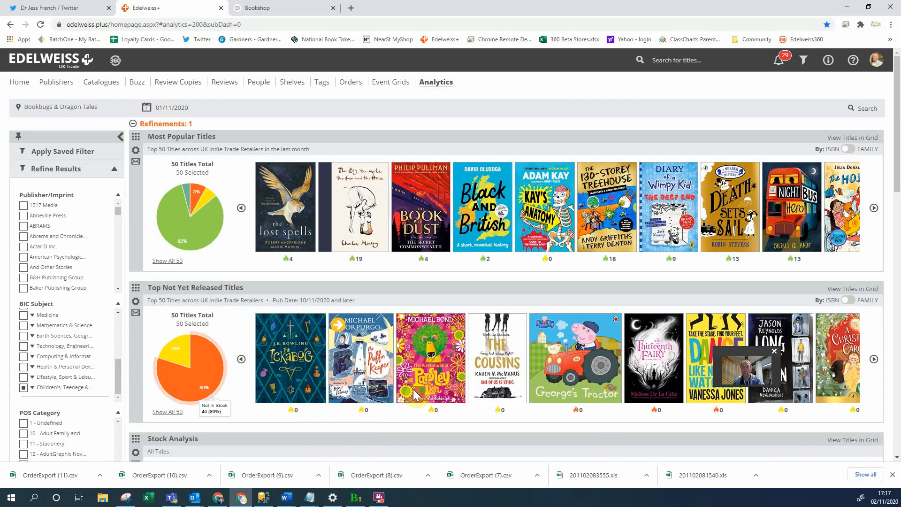
Step: View the Top Not Yet Released Titles in the grid and review the complete title list
mouse_move(574, 387)
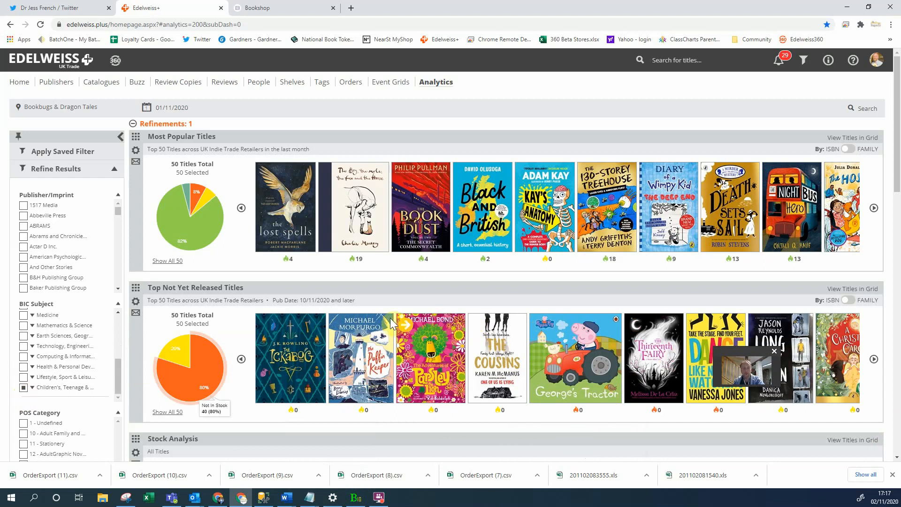
mouse_move(398, 307)
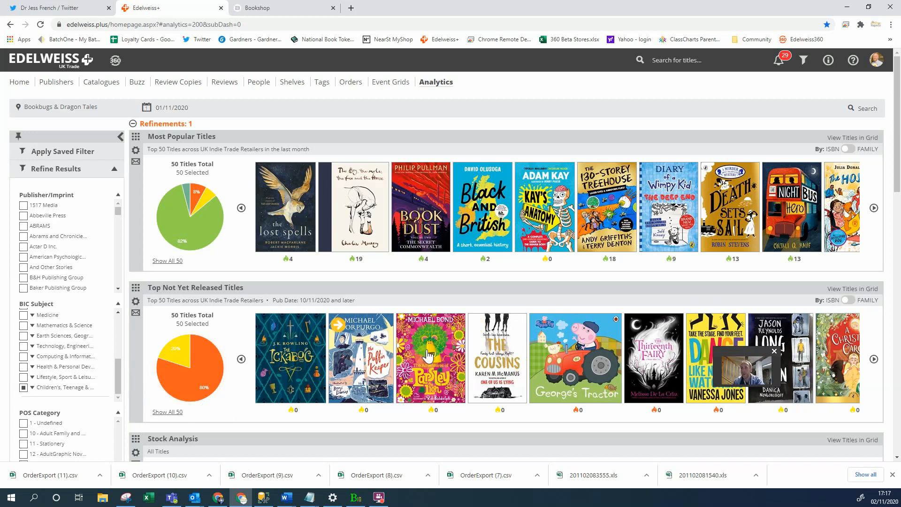
click(854, 290)
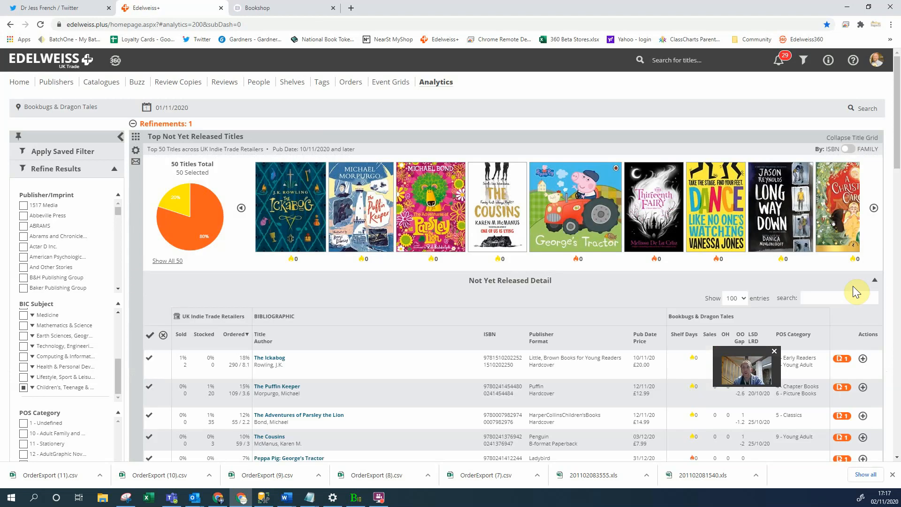
scroll(501, 294, down, 2)
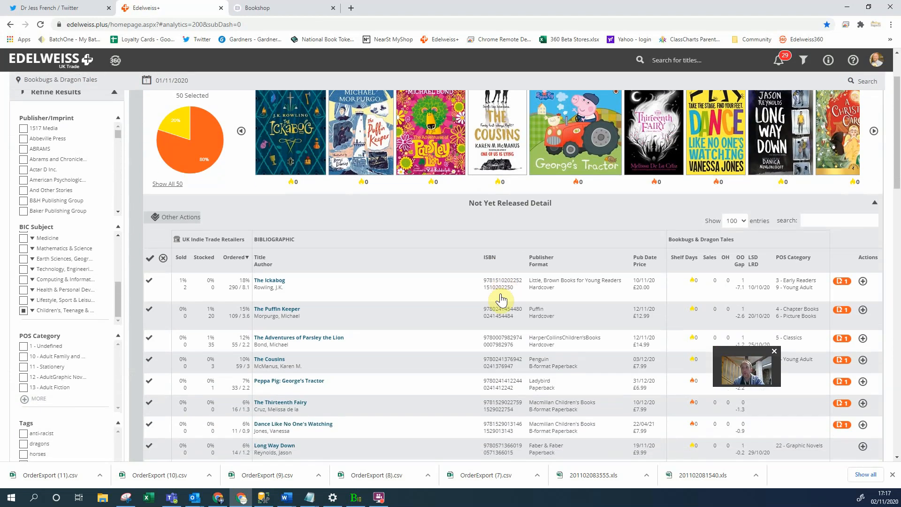
scroll(502, 300, down, 7)
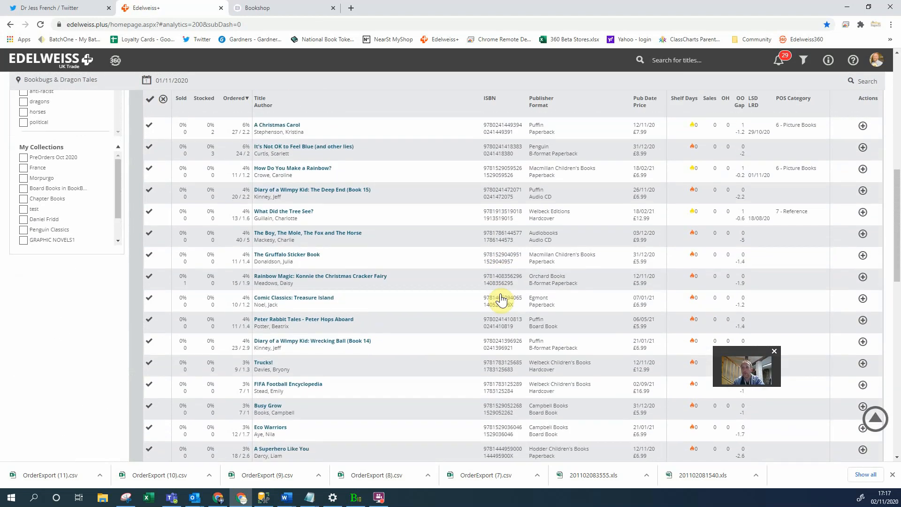
scroll(501, 299, down, 10)
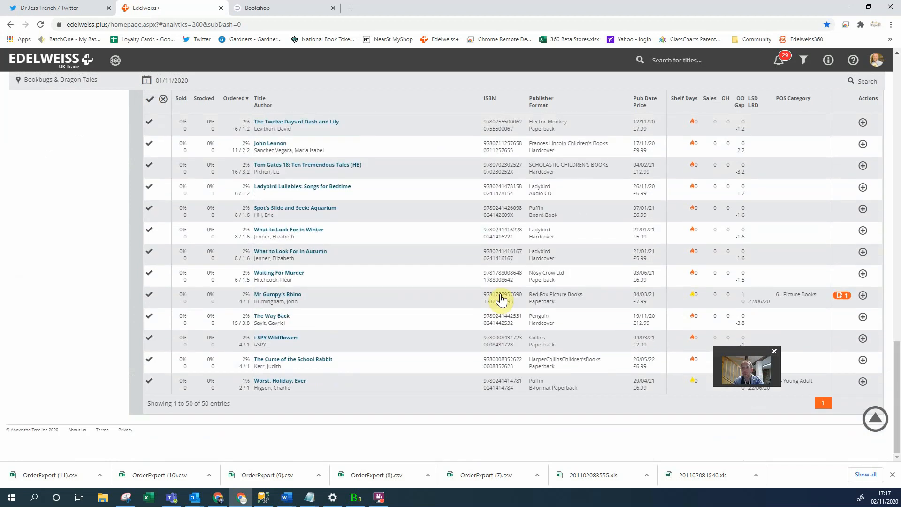
scroll(501, 300, up, 17)
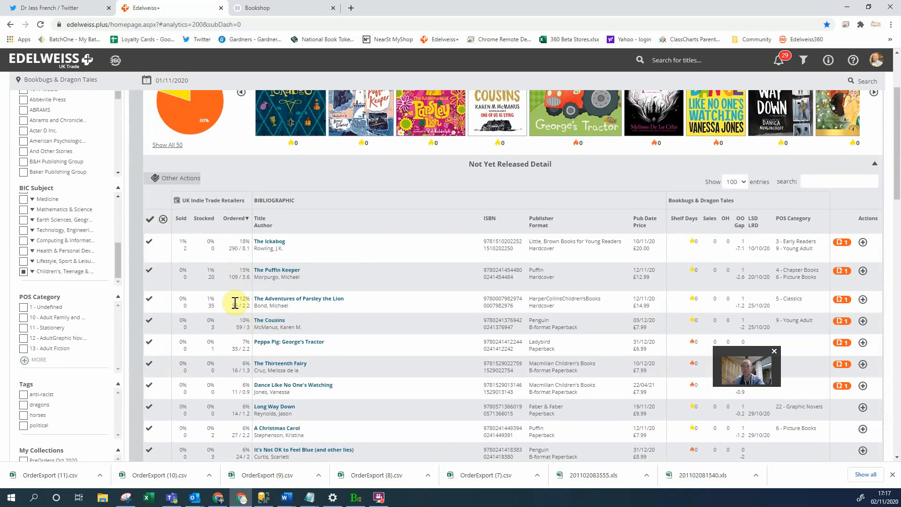
Step: Select all titles in the Not Yet Released Detail grid and open their export options
click(150, 220)
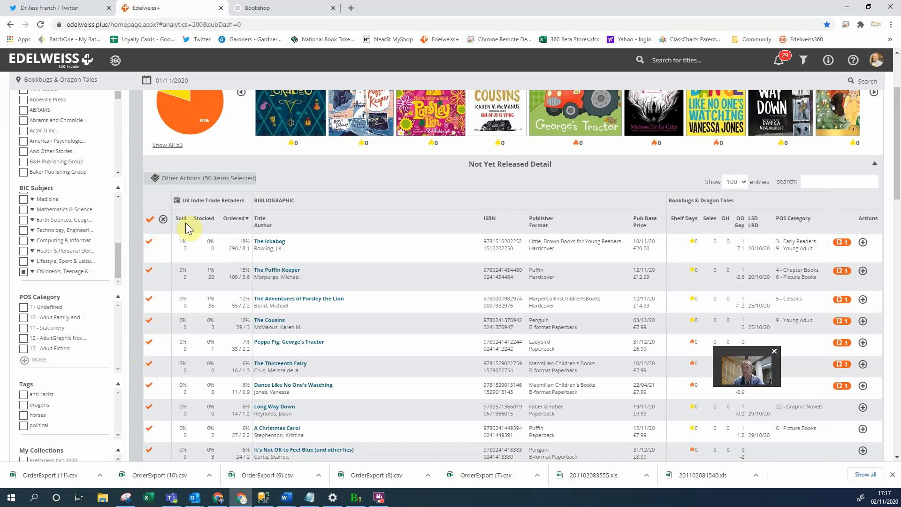
click(165, 178)
click(178, 290)
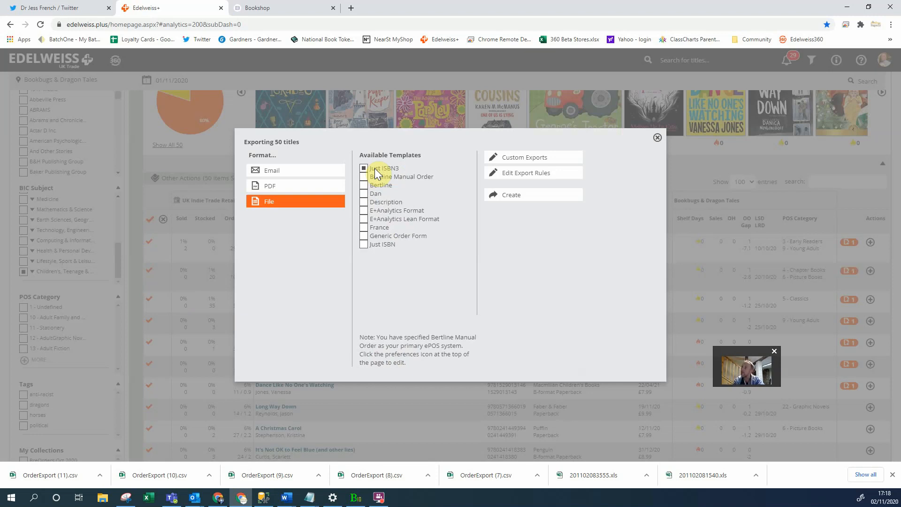
Step: Create and save a new custom export format named "Just ISBNS" without a description
click(524, 153)
click(457, 240)
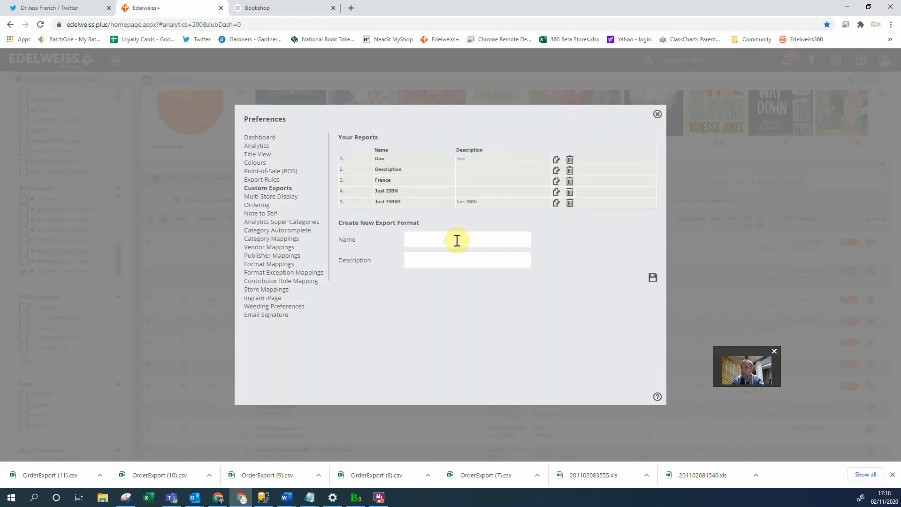
text(J)
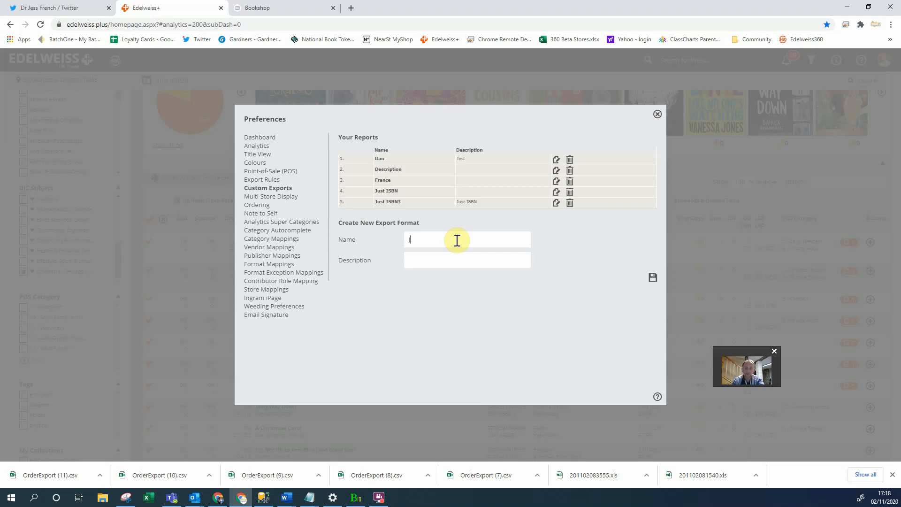
text(ust ISBNS)
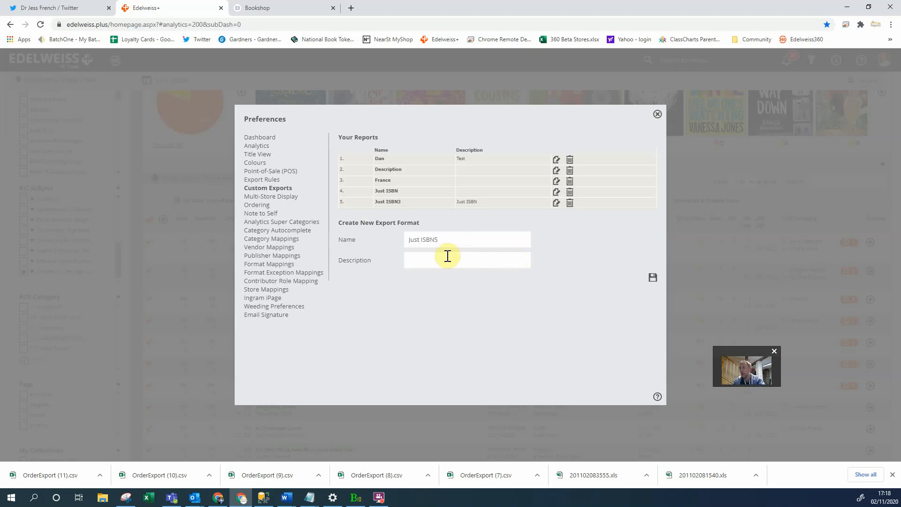
click(430, 258)
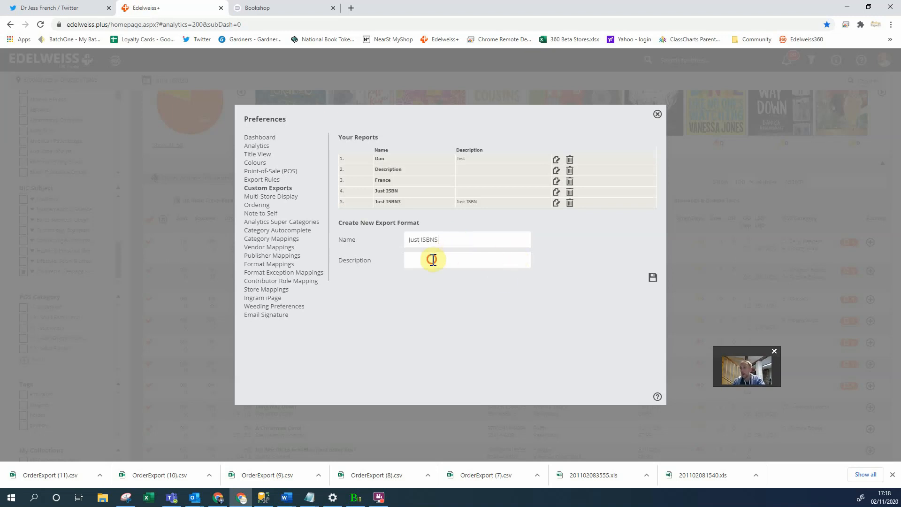
click(652, 280)
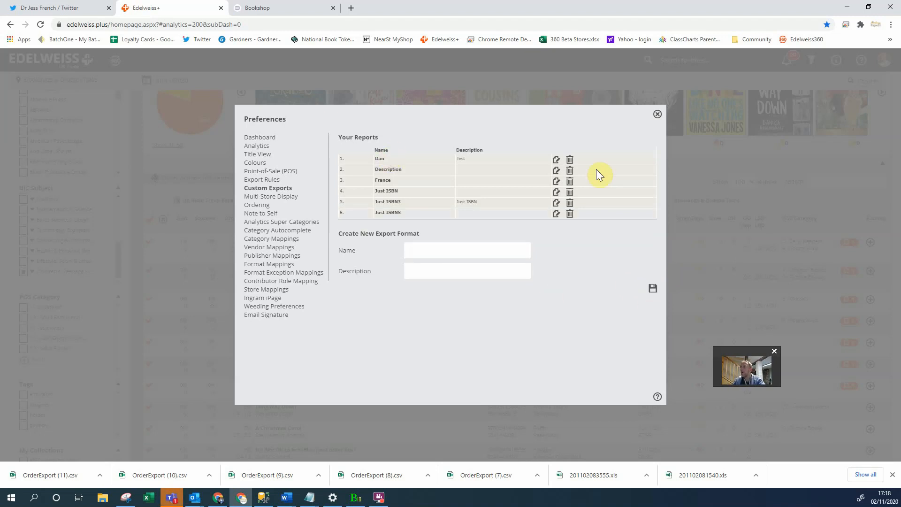
Step: Open the Just ISBN custom export for editing, add the Account column to the shown columns, and move it back to the hidden ones
click(556, 192)
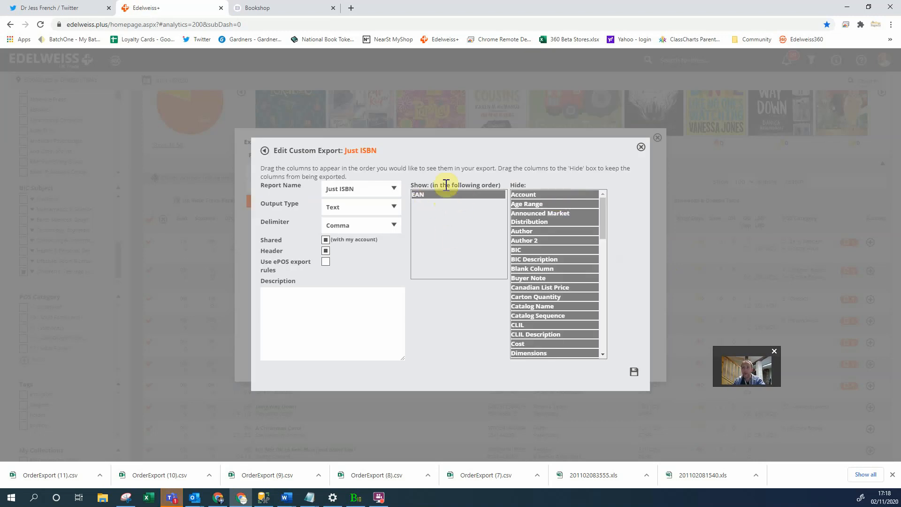
drag(535, 196, 457, 224)
drag(527, 217, 524, 242)
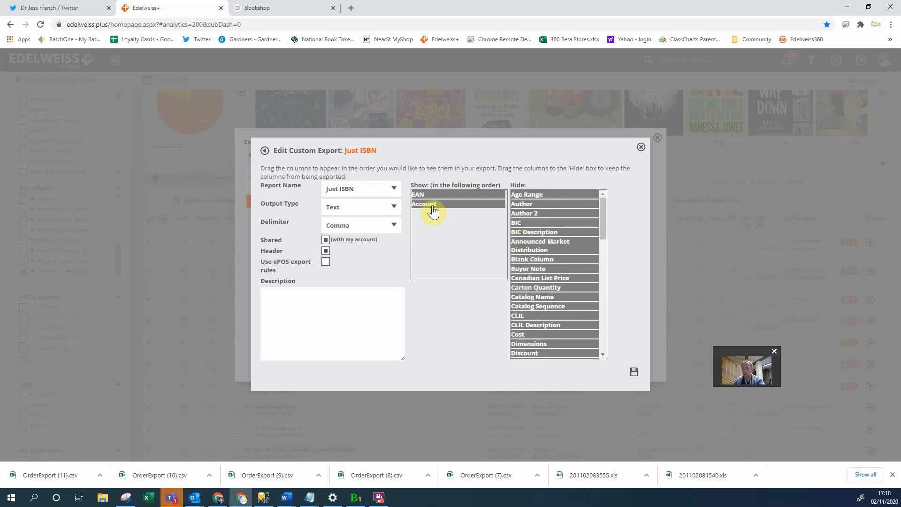
drag(431, 204, 533, 256)
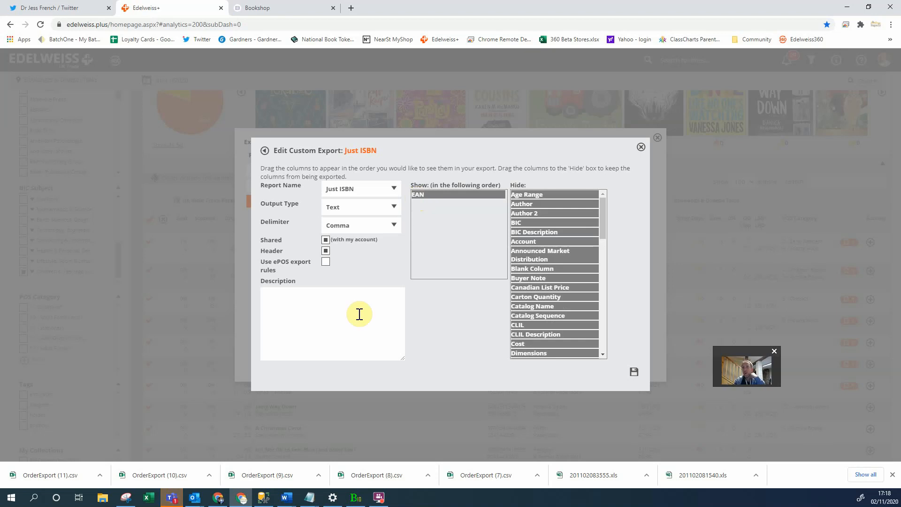
Step: Turn off the header in the Just ISBN custom export, save the format and close its editor
click(325, 249)
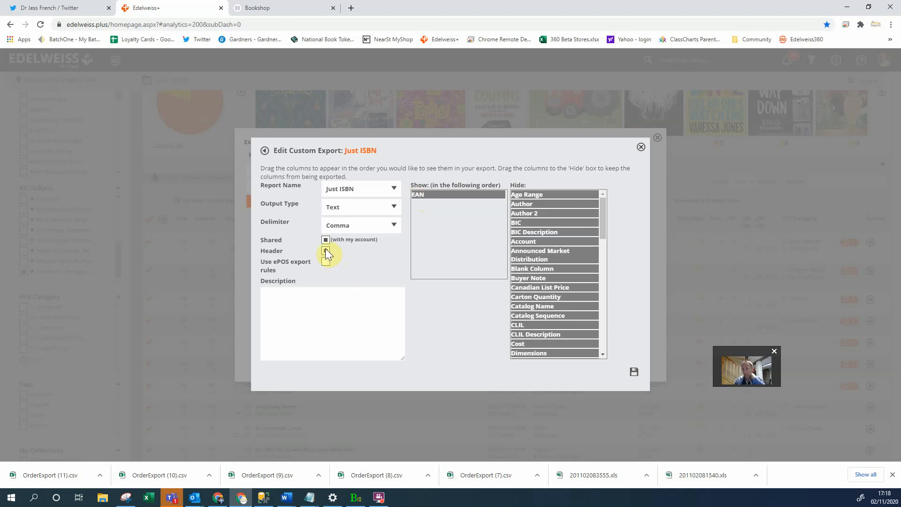
click(326, 251)
click(634, 372)
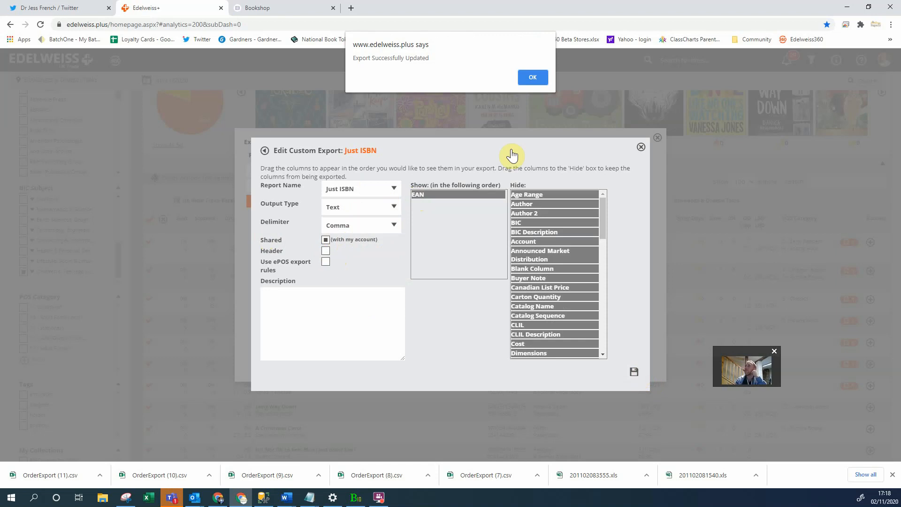
click(546, 73)
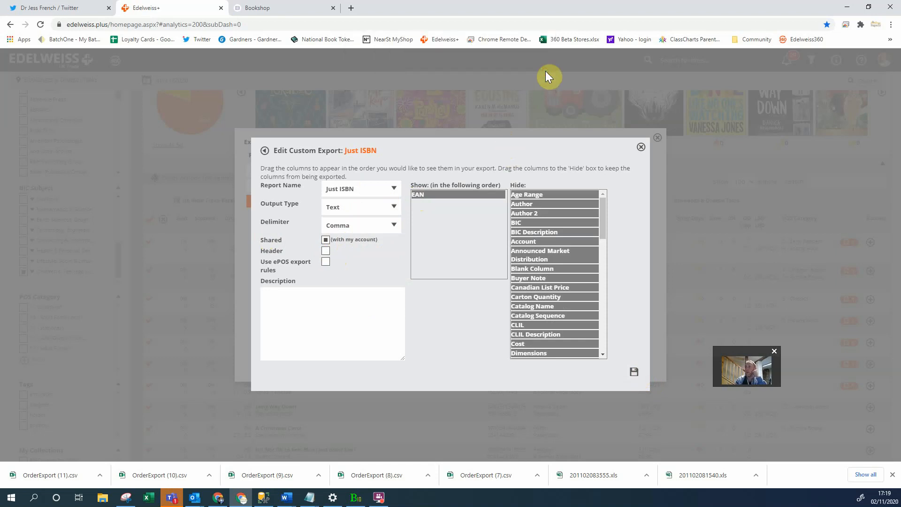
click(641, 147)
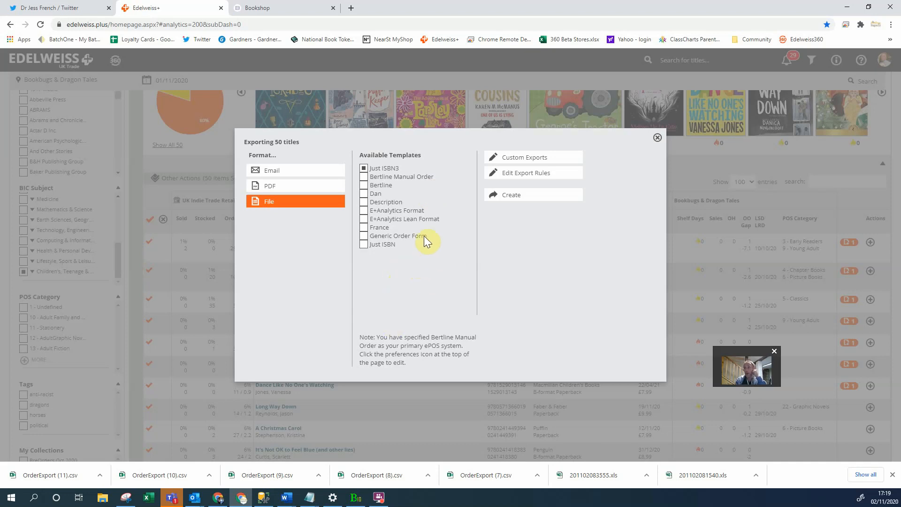
Step: Create the file export of the selected titles with the Just ISBN template and open the downloaded OrderExport (12).csv
click(365, 245)
click(528, 193)
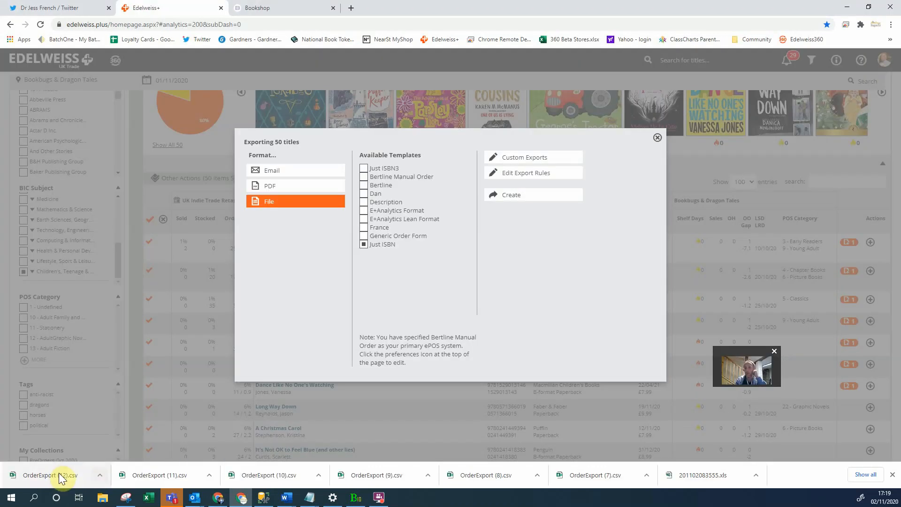
click(58, 472)
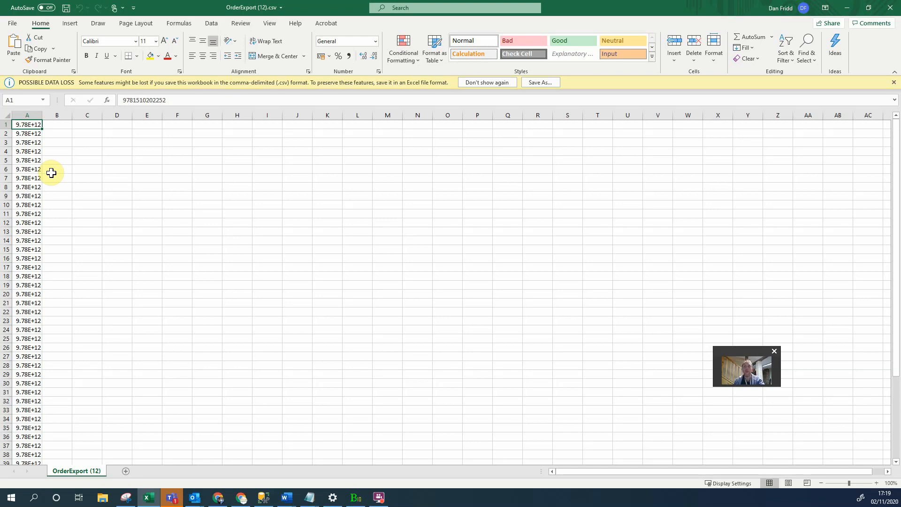
Step: Format the ISBN column A as Number without decimal places, and close the workbook without saving
click(27, 115)
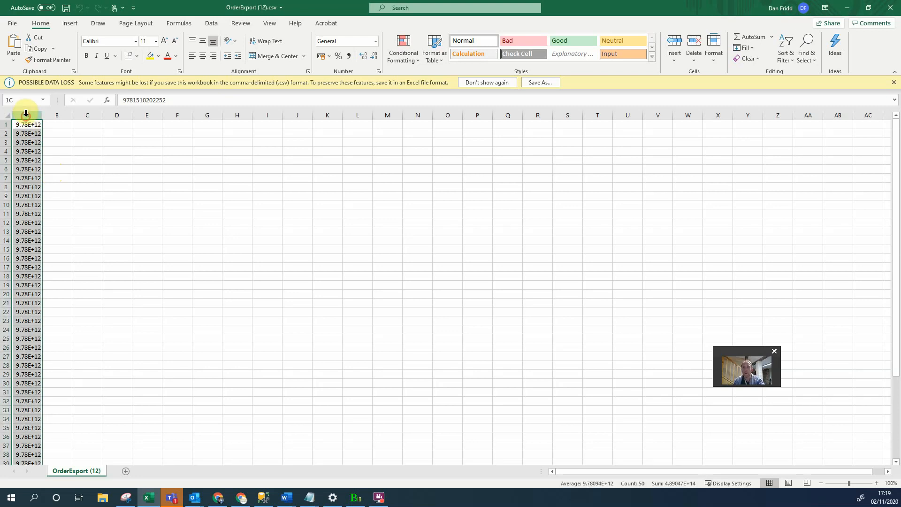
click(374, 41)
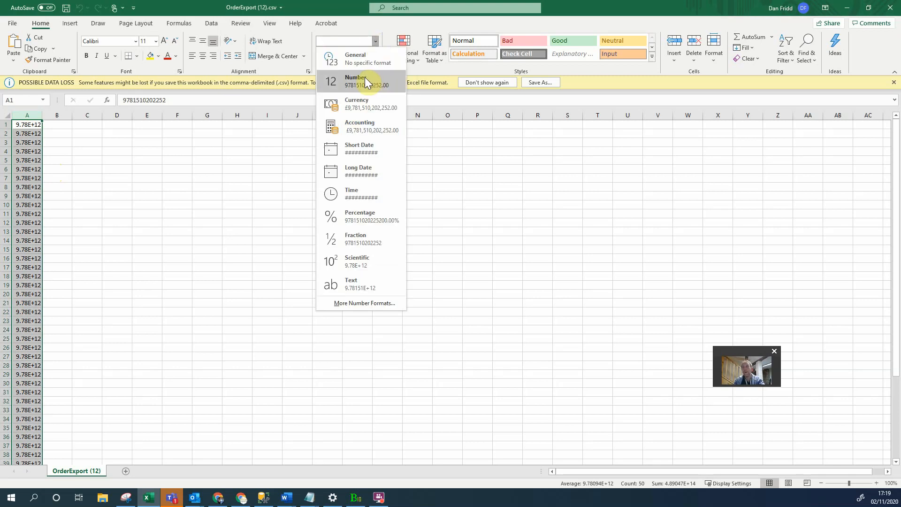
click(365, 80)
click(375, 55)
click(375, 56)
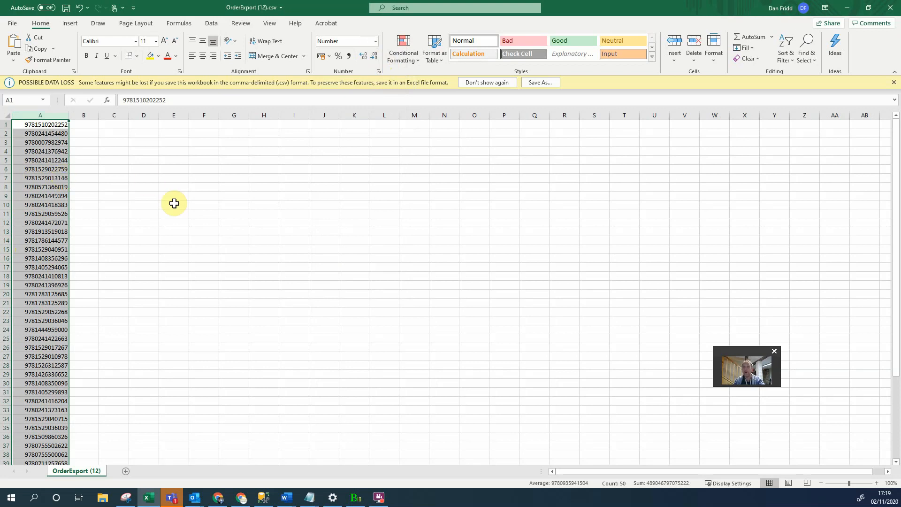
click(890, 8)
click(452, 258)
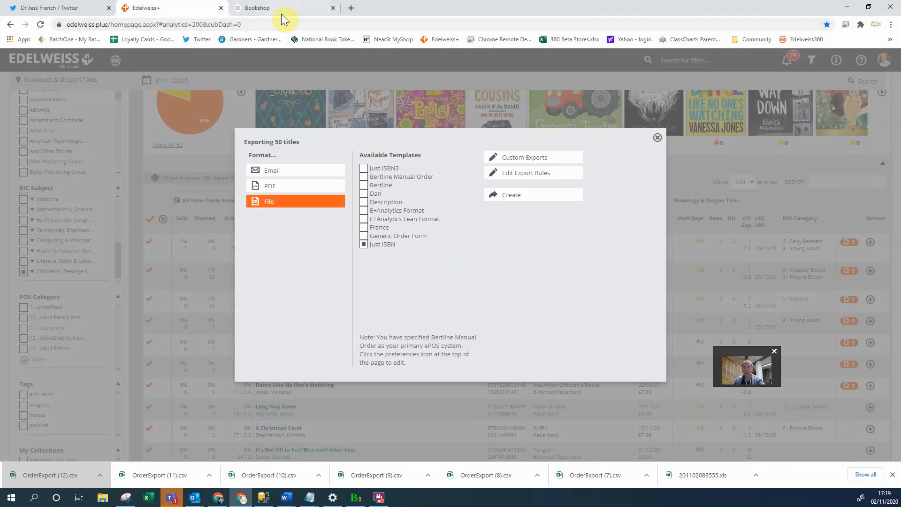
Step: Switch to the Bookshop site and open the book list management page from the affiliate profile and lists
click(276, 10)
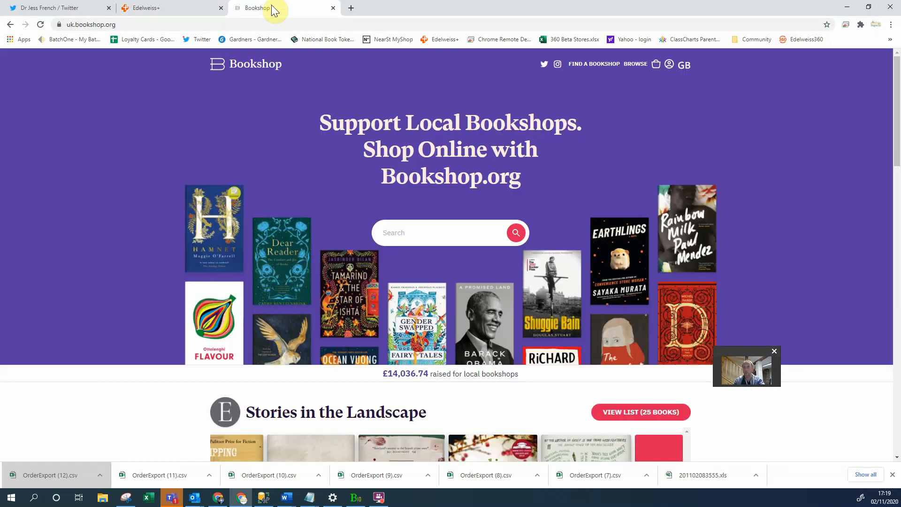
click(669, 65)
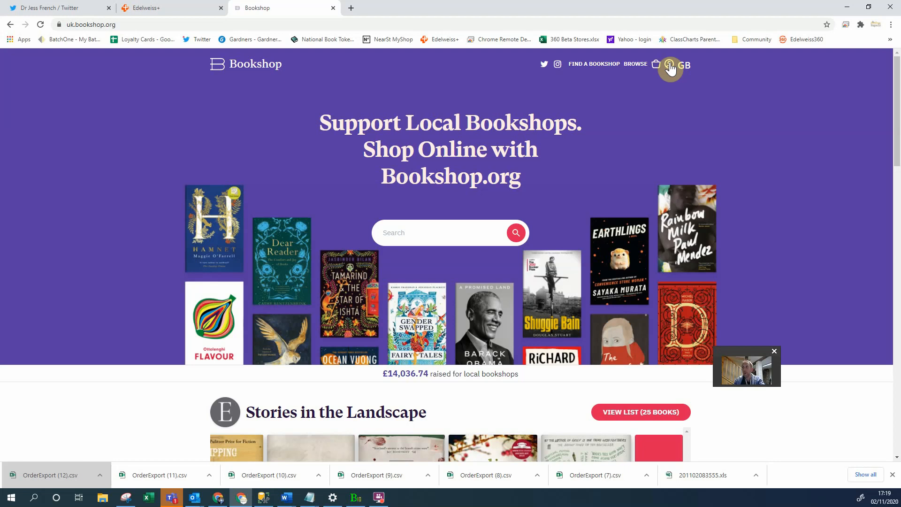
click(670, 66)
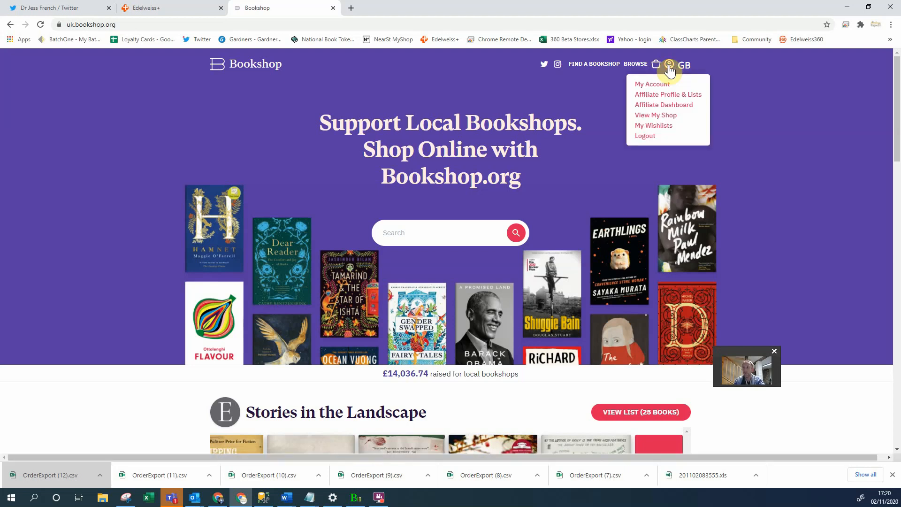
click(655, 96)
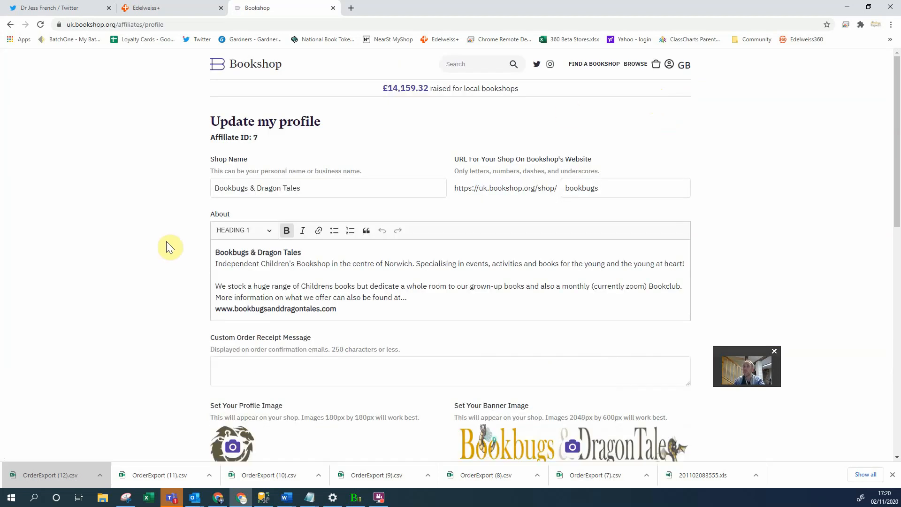
scroll(167, 243, down, 6)
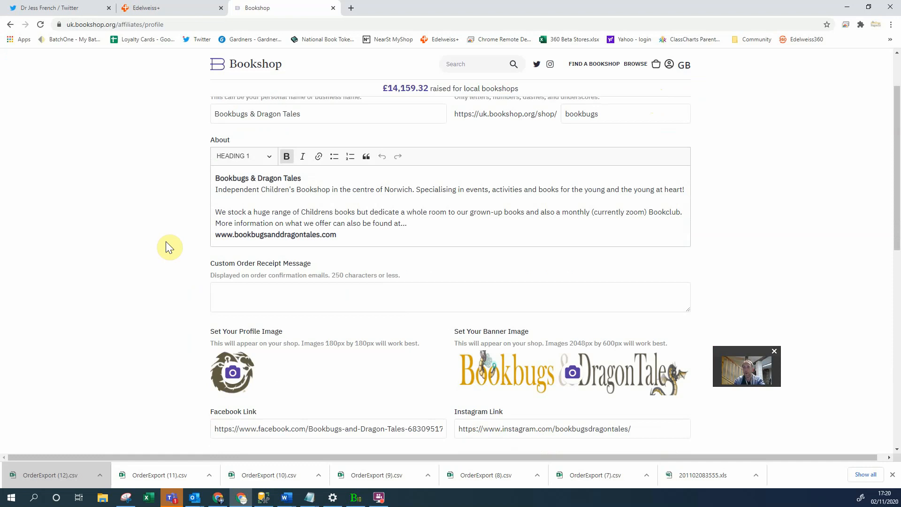
scroll(167, 243, down, 4)
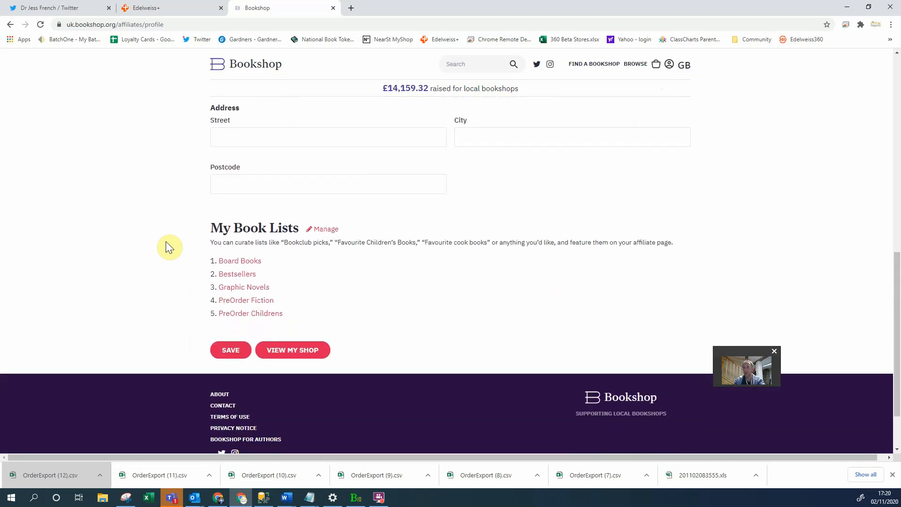
click(319, 234)
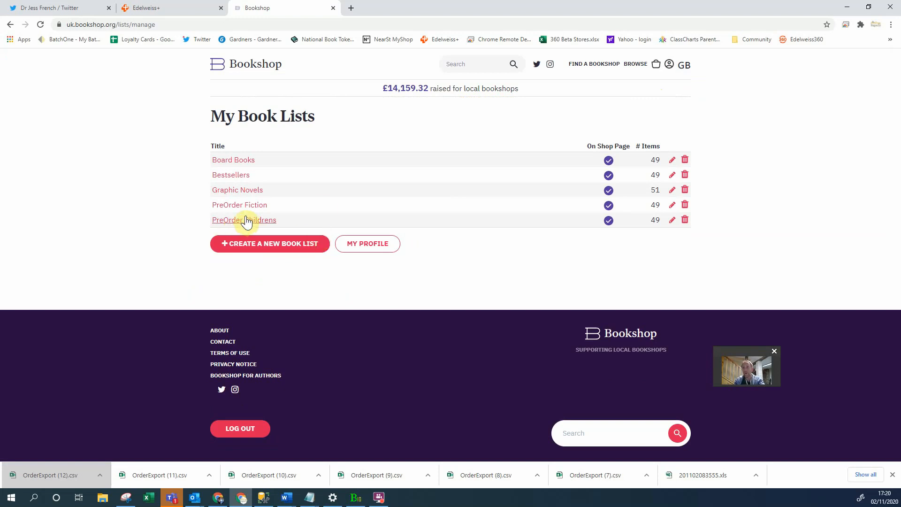
Step: Delete the PreOrder Childrens book list and start a new book list titled "PreOrder Childrens"
click(685, 219)
click(494, 77)
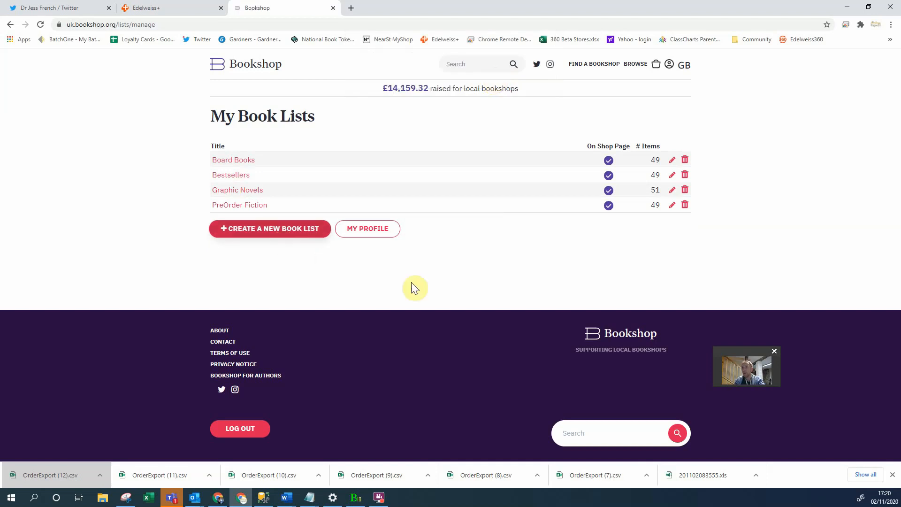
click(257, 231)
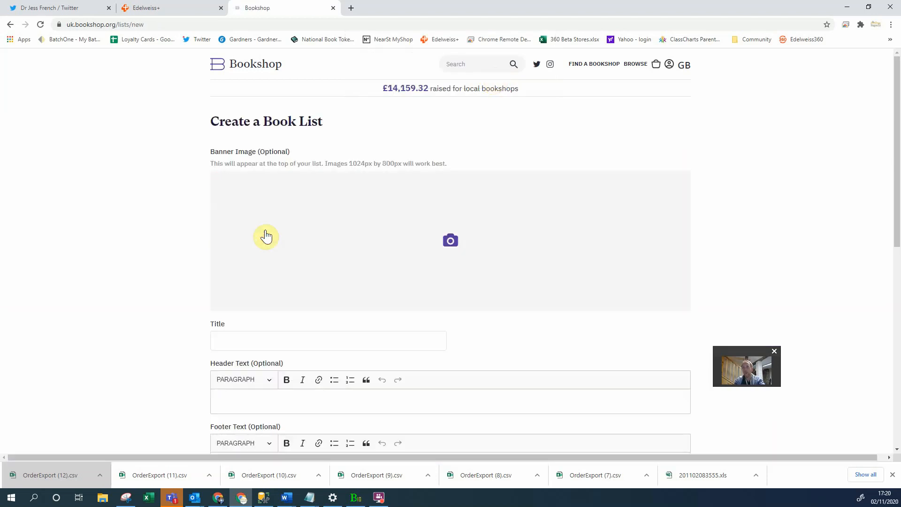
click(276, 335)
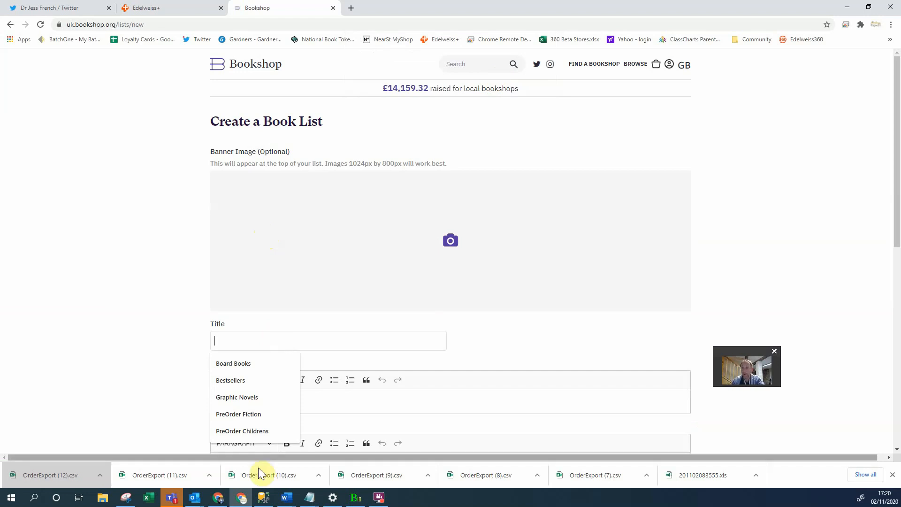
click(245, 435)
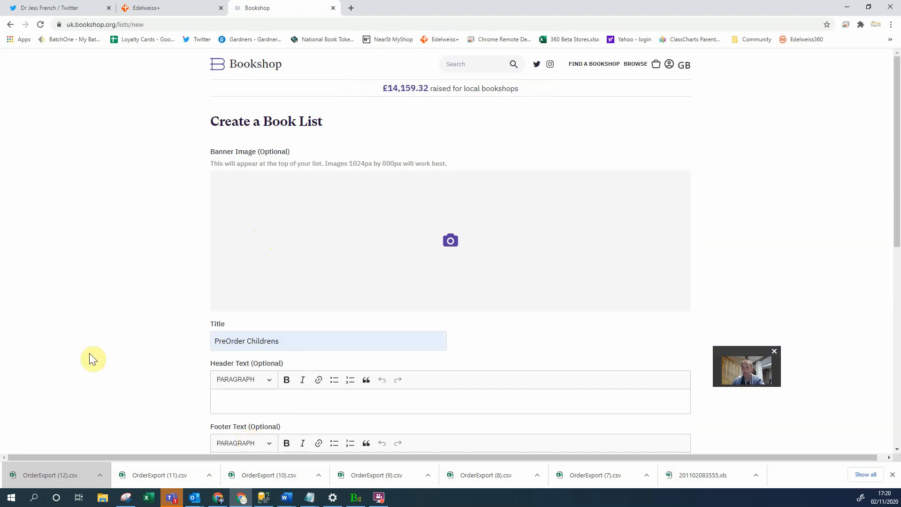
Step: Set the header text to "This is a list of the 50 most ordered Childrens titles that are not yet published but are available for PreOrder"
scroll(89, 353, down, 2)
click(254, 308)
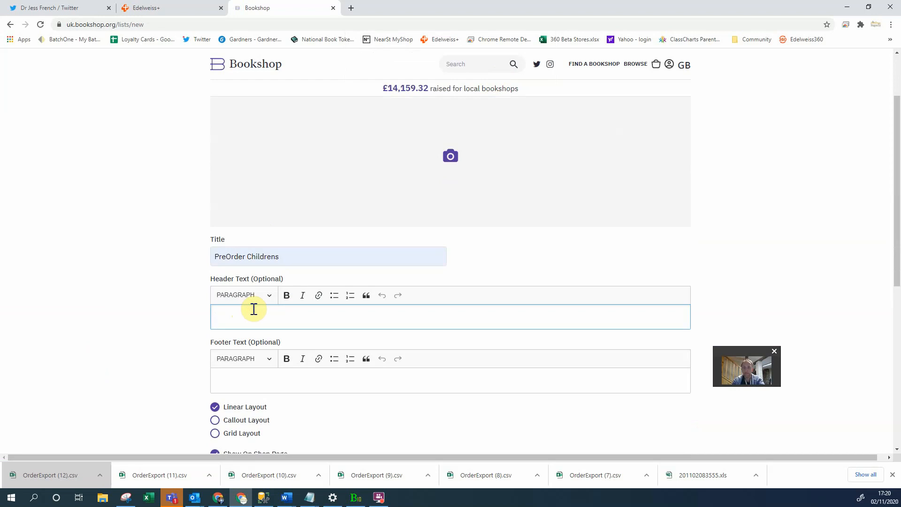
text(T)
text(his ui)
text(oi)
key(BackSpace)
text(is a list of the 50 mos)
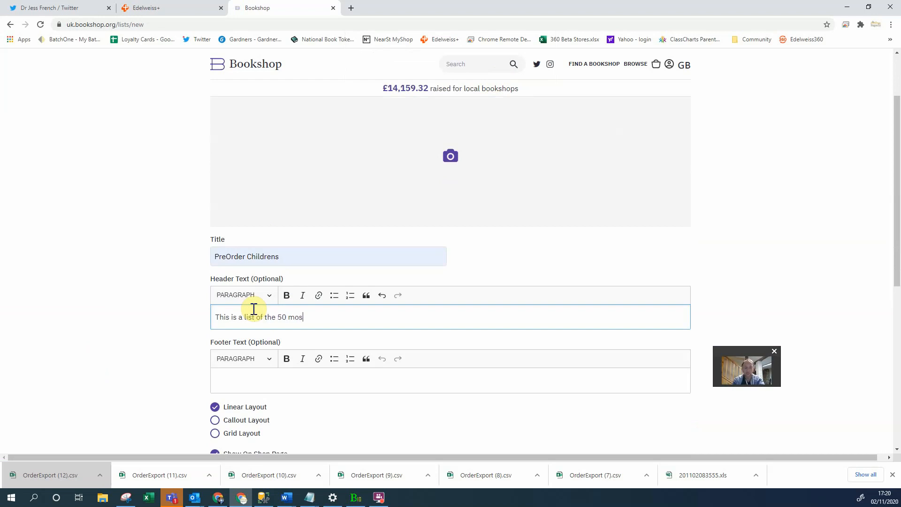
text(t )
text(ordered )
text(Childre)
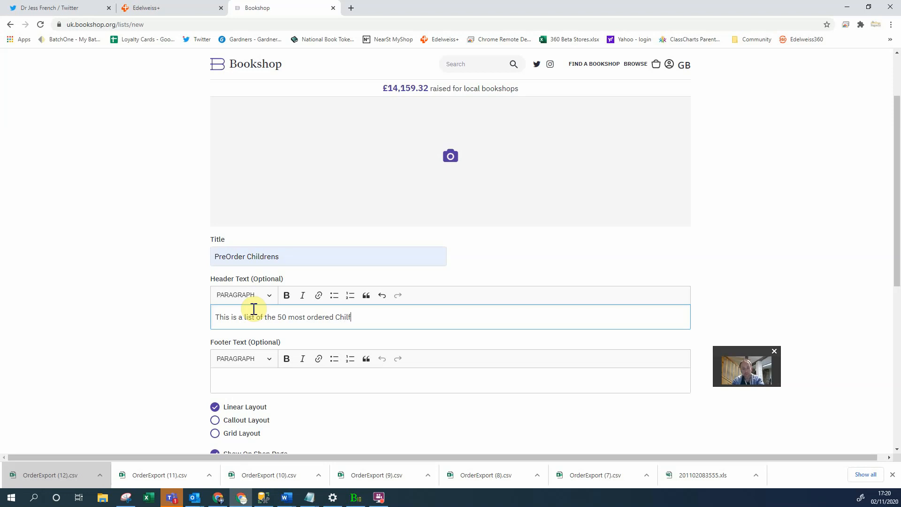
text(ns)
text(titles in)
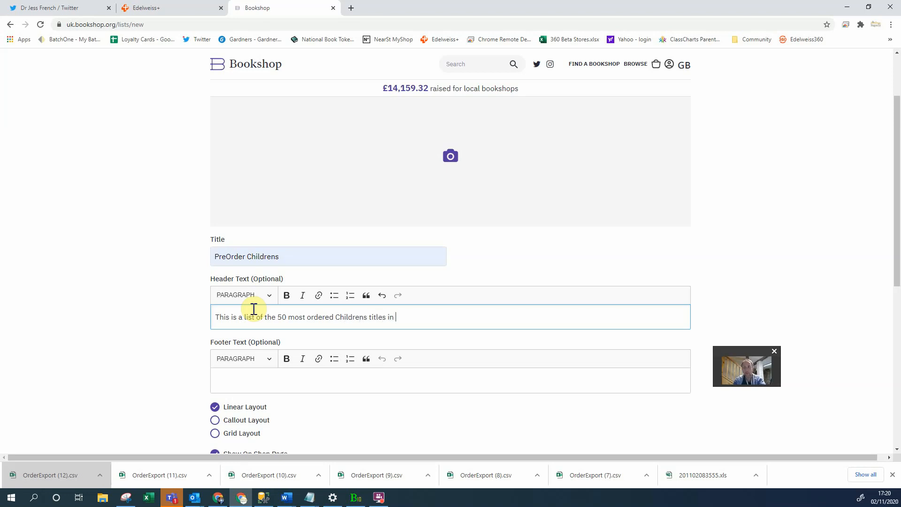
key(BackSpace)
key(BackSpace)
text(that are not yet)
key(BackSpace)
key(BackSpace)
text(lished)
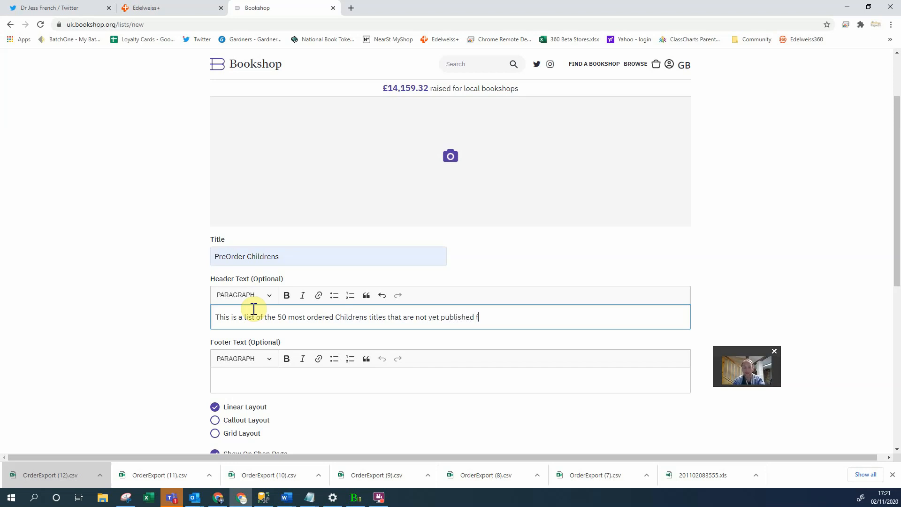
text( but are available for PreOrder)
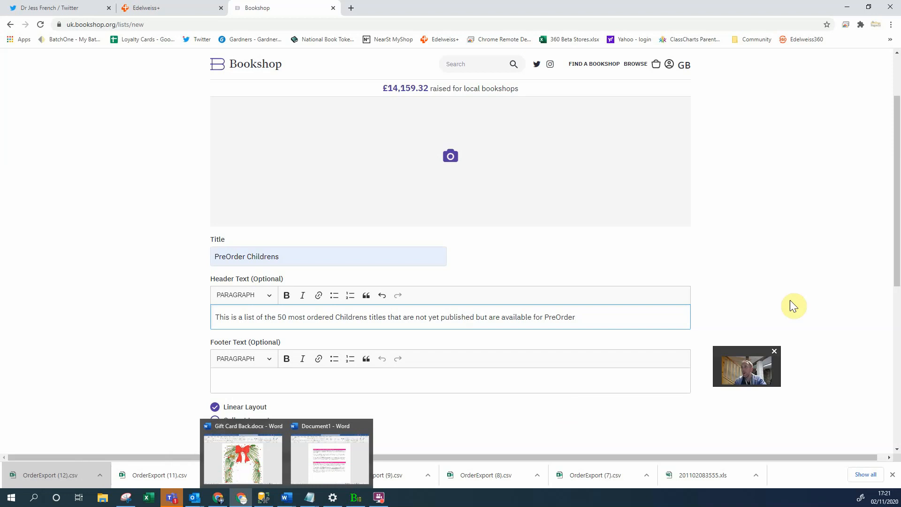
Step: Upload OrderExport (12).csv from the Downloads folder as the list's books, showing the files in Details view, and save the list
scroll(791, 302, down, 3)
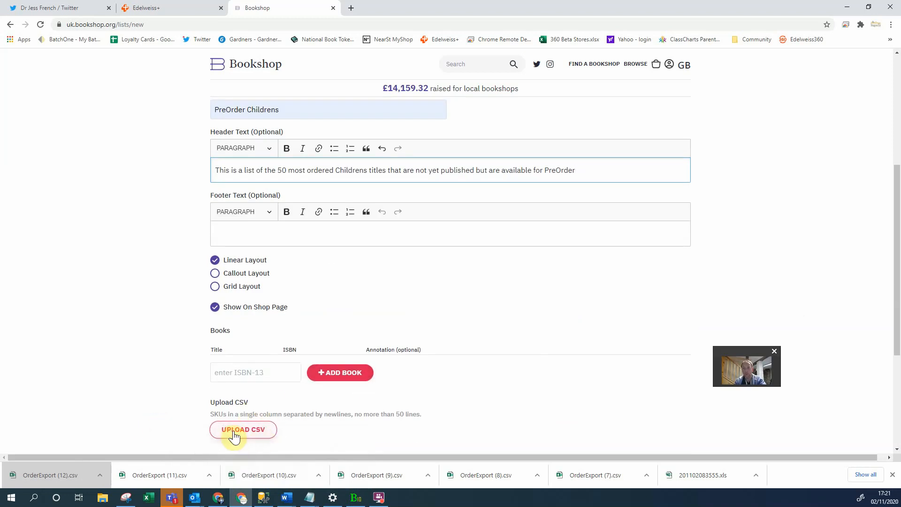
click(242, 372)
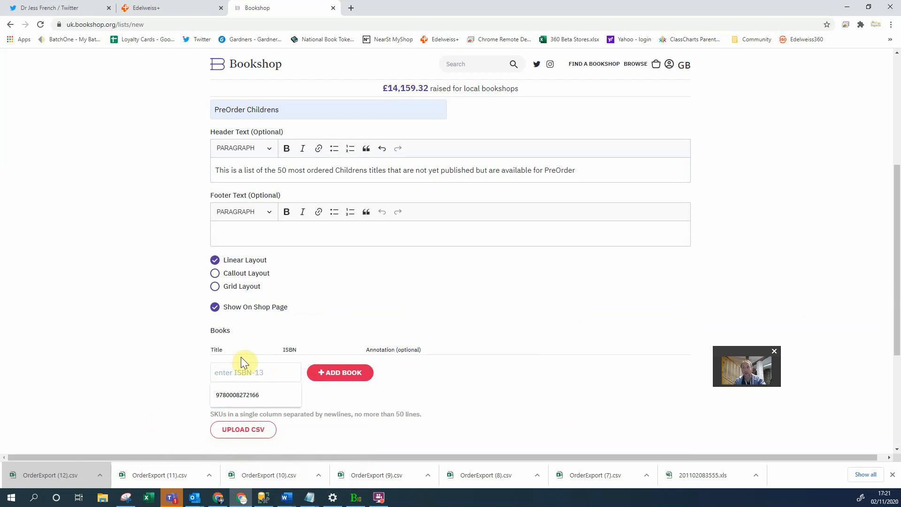
click(111, 352)
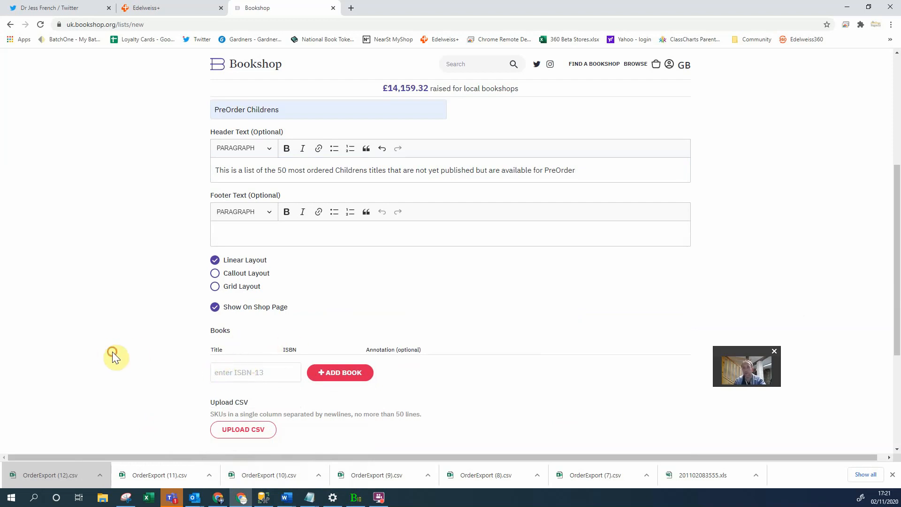
click(245, 428)
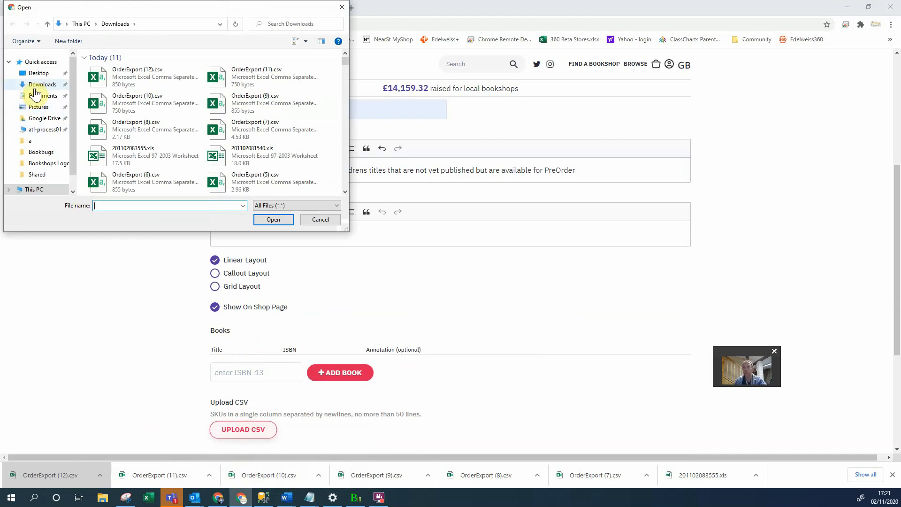
click(140, 81)
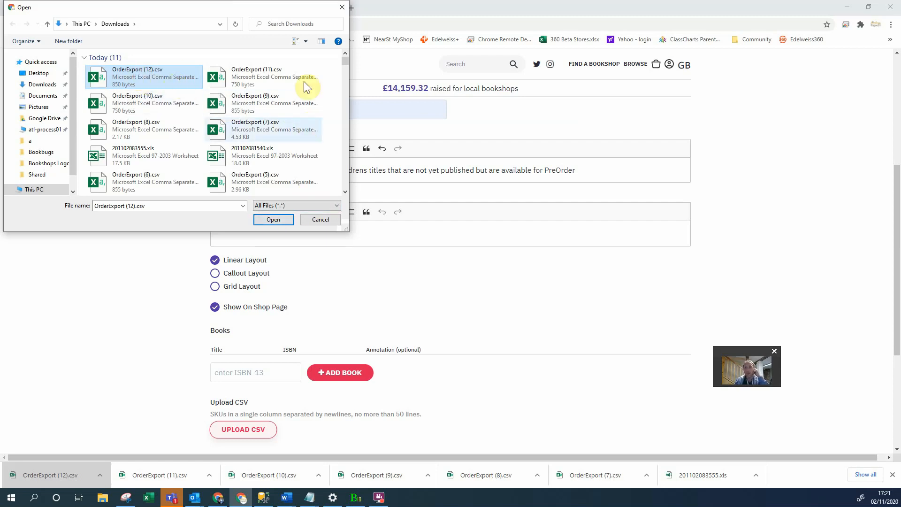
click(305, 41)
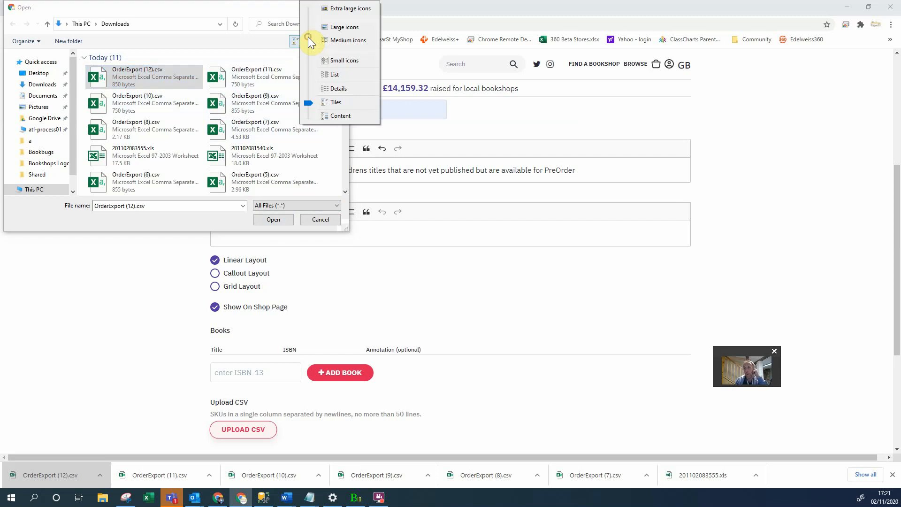
click(337, 88)
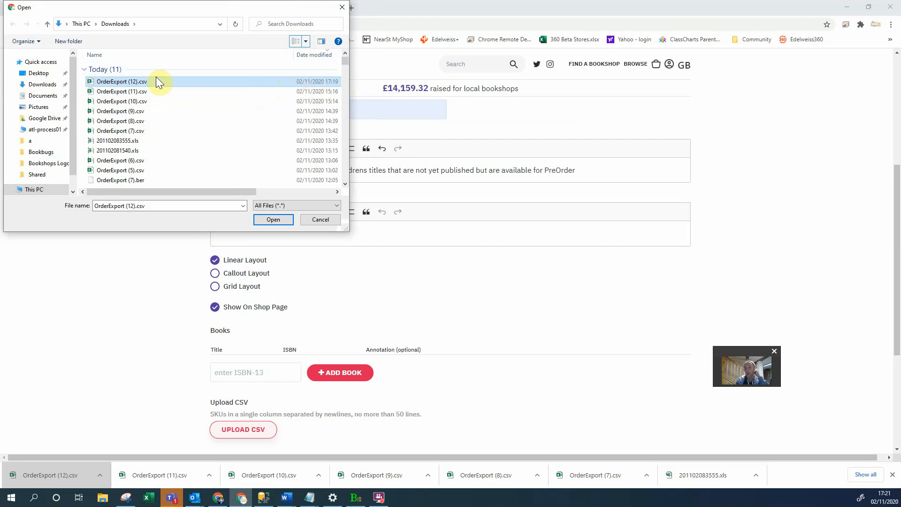
double_click(126, 82)
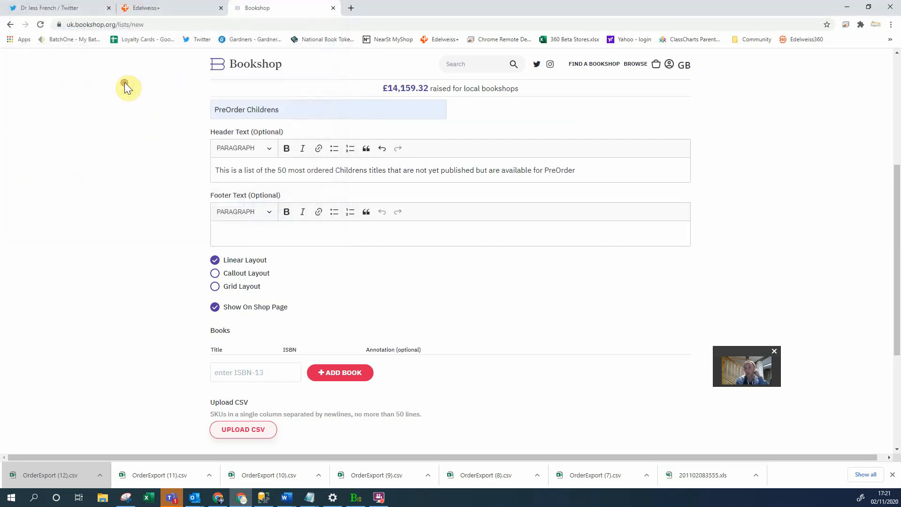
scroll(145, 275, down, 4)
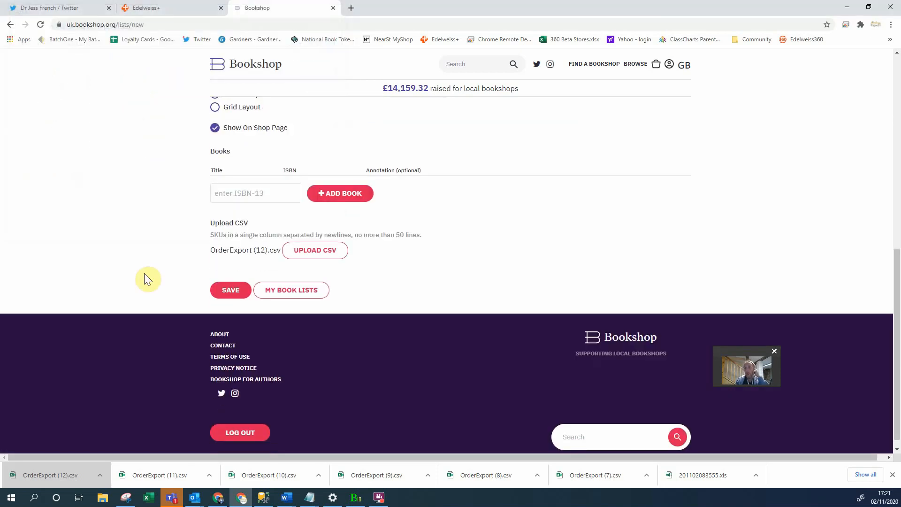
click(230, 290)
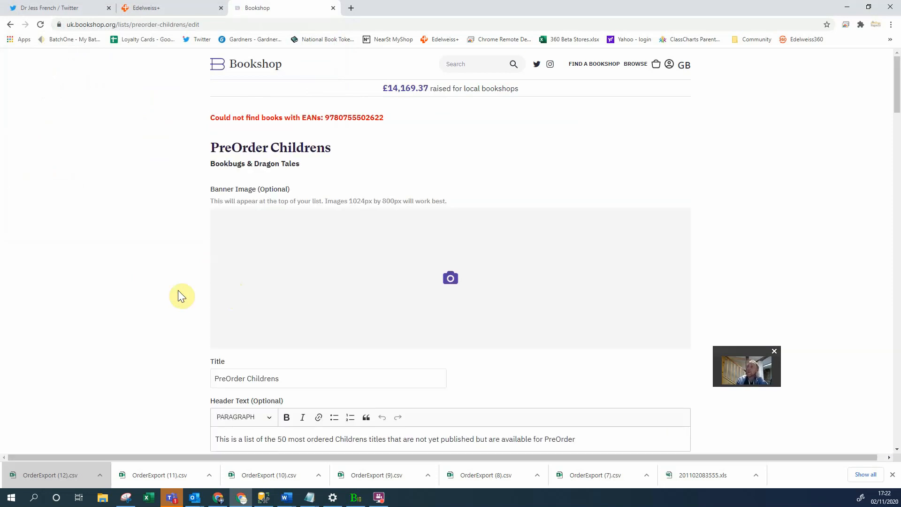
Step: Review the saved PreOrder Childrens list, checking the imported titles and ISBNs and any EANs reported as not found
scroll(140, 286, down, 3)
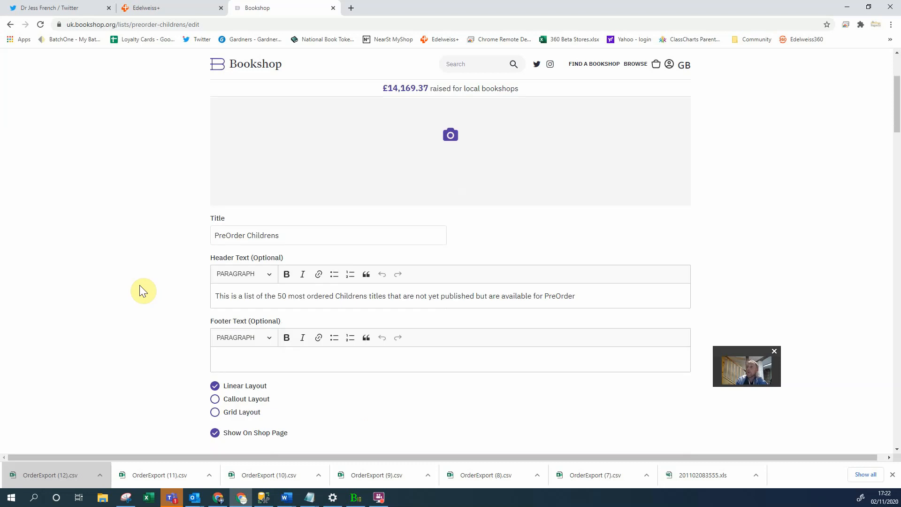
scroll(140, 286, down, 4)
scroll(140, 286, down, 5)
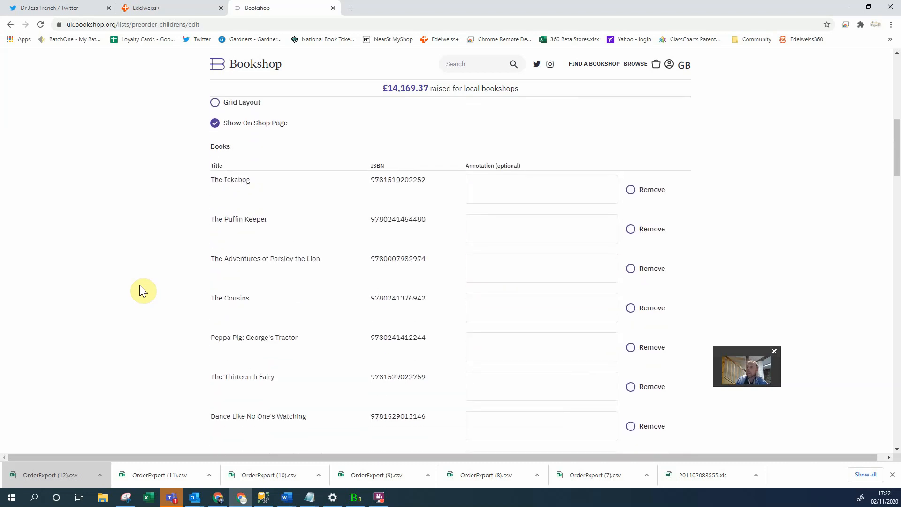
scroll(139, 285, down, 6)
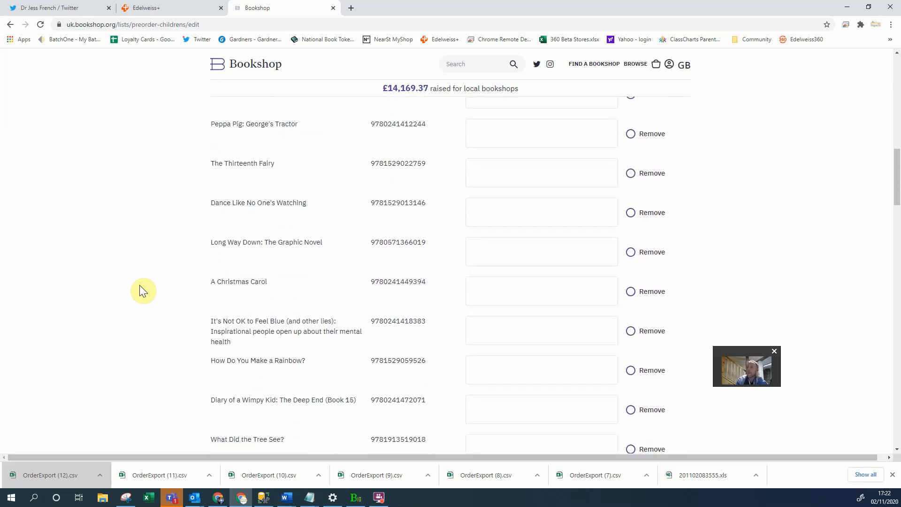
scroll(139, 286, down, 18)
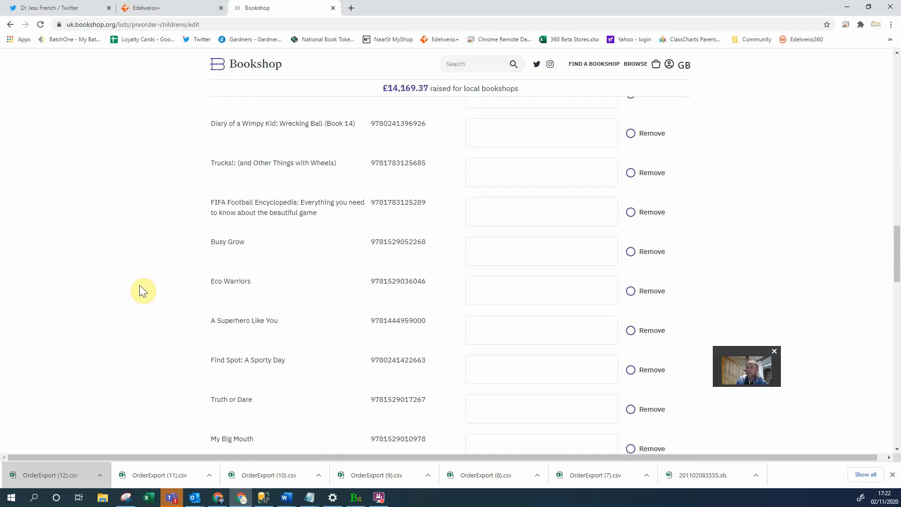
scroll(139, 286, down, 12)
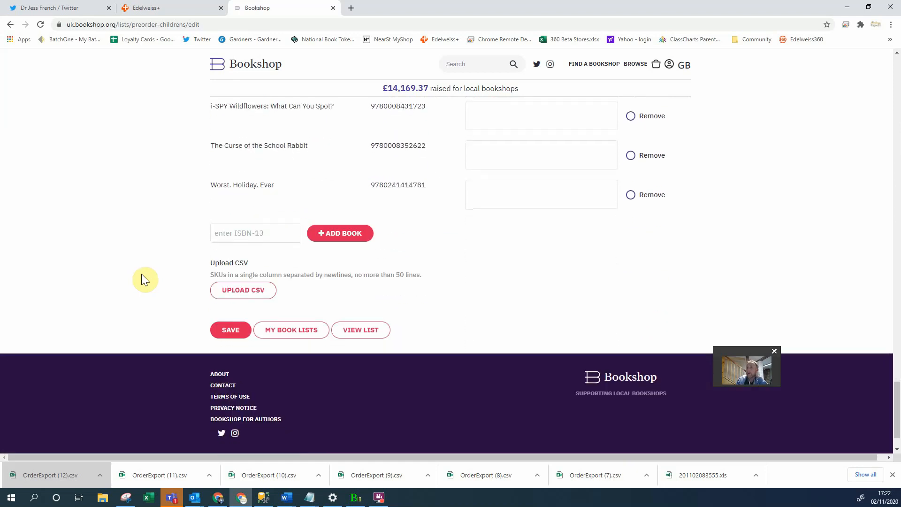
scroll(142, 274, up, 3)
scroll(142, 274, up, 20)
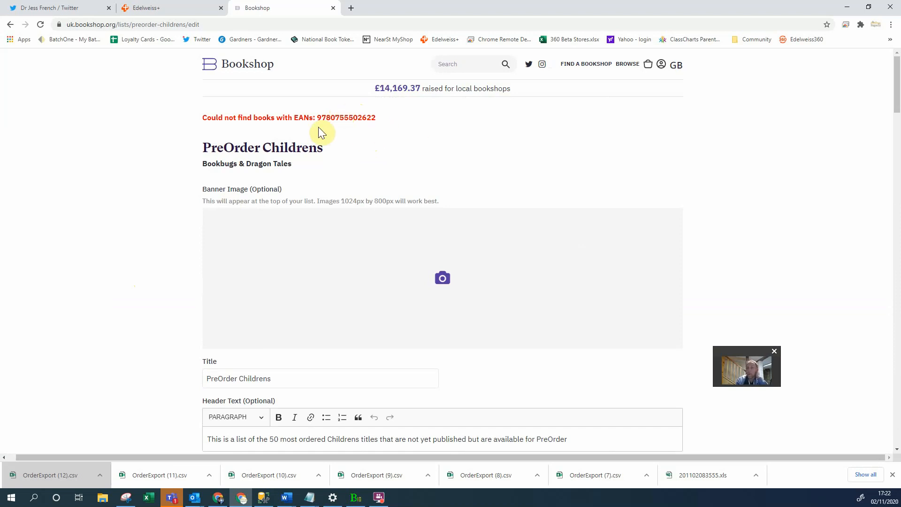
scroll(131, 294, down, 15)
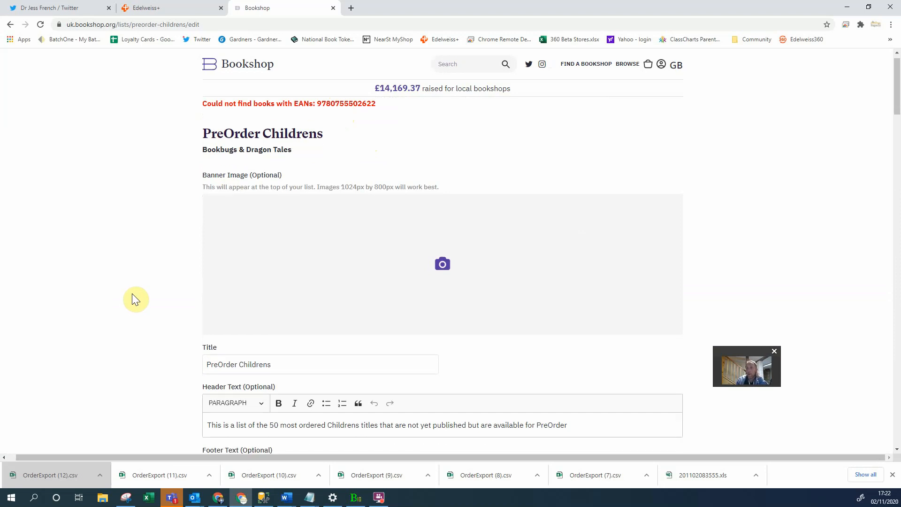
scroll(132, 295, down, 20)
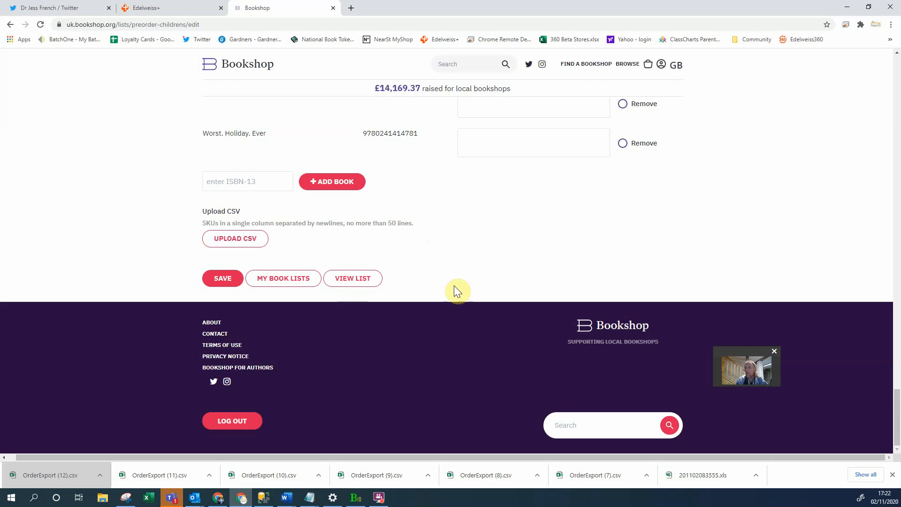
scroll(675, 149, up, 20)
scroll(672, 145, up, 15)
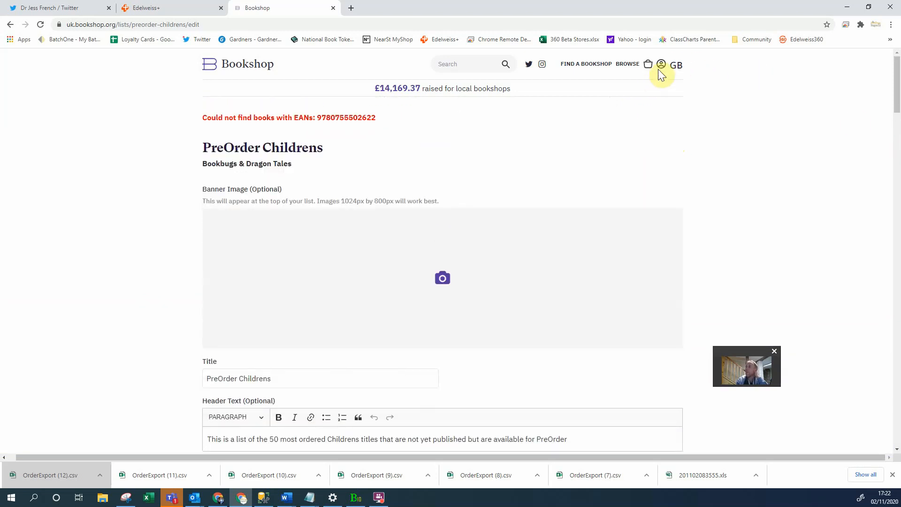
Step: View the public shop page and browse the PreOrder Childrens carousel through to its end
click(660, 67)
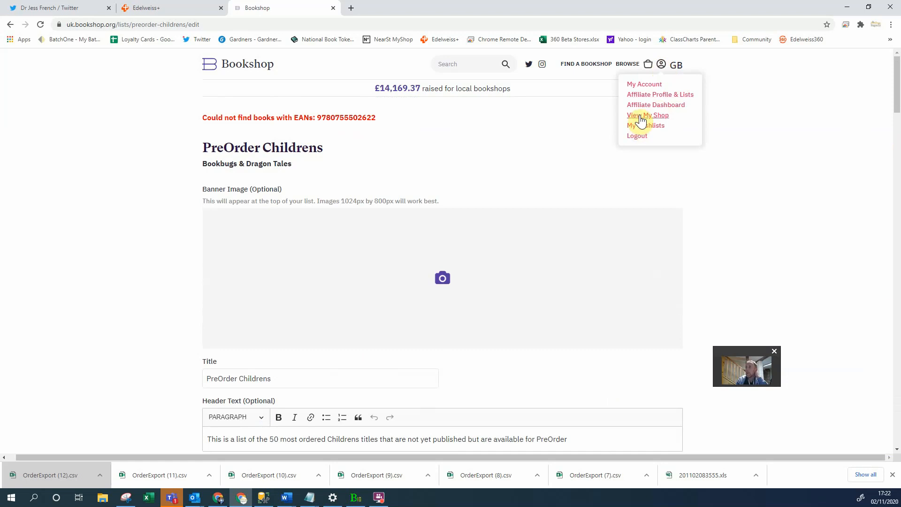
click(641, 115)
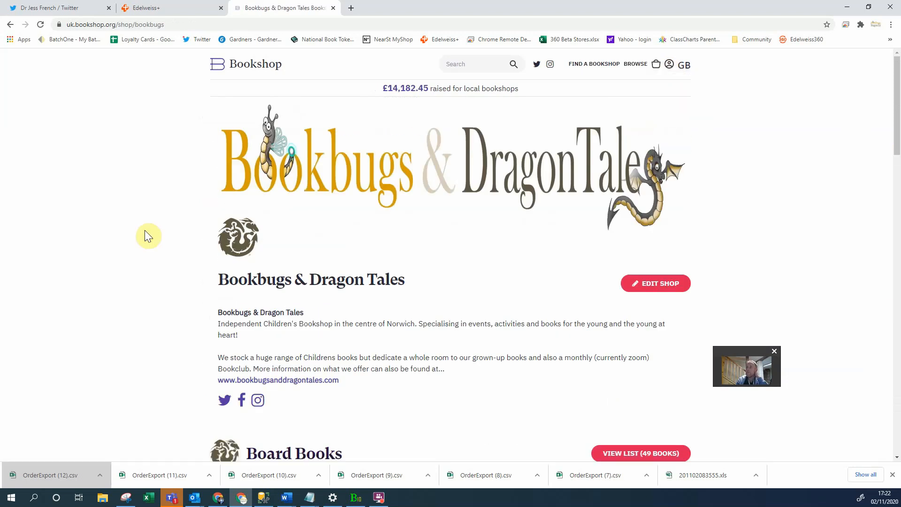
scroll(145, 231, down, 8)
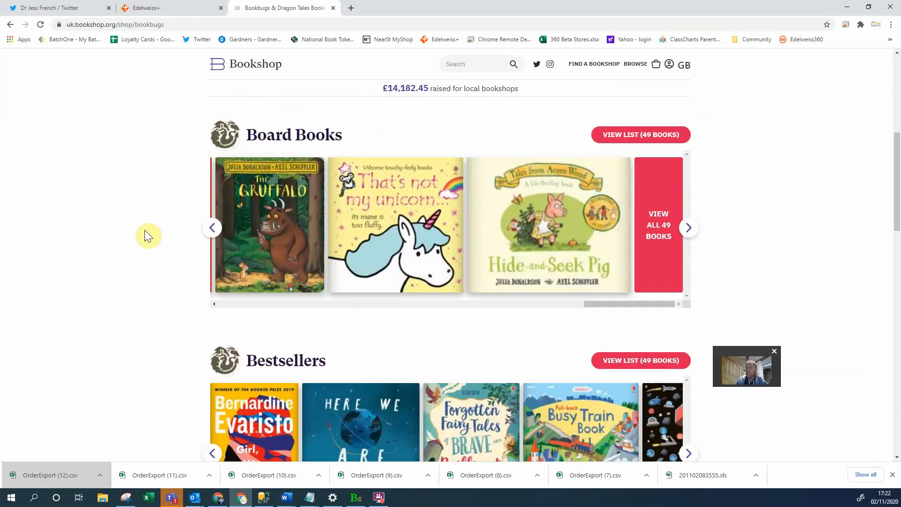
scroll(145, 231, down, 15)
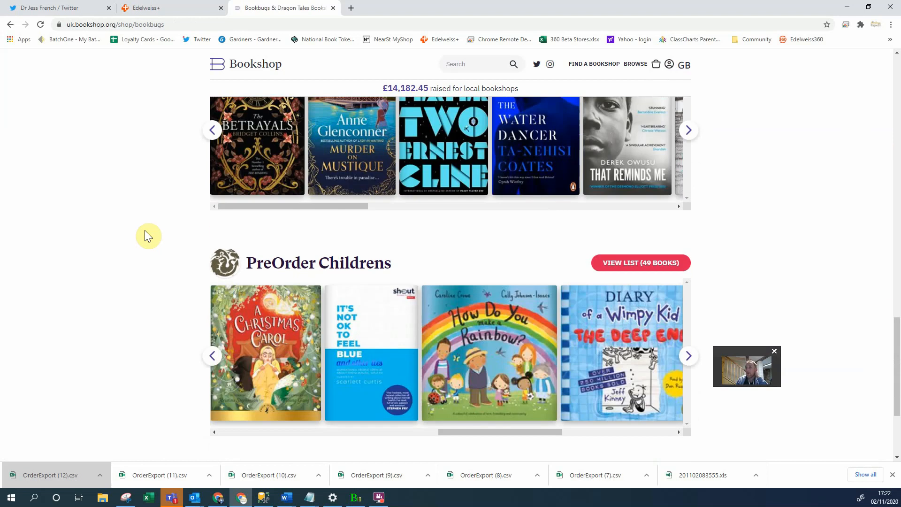
scroll(142, 207, up, 2)
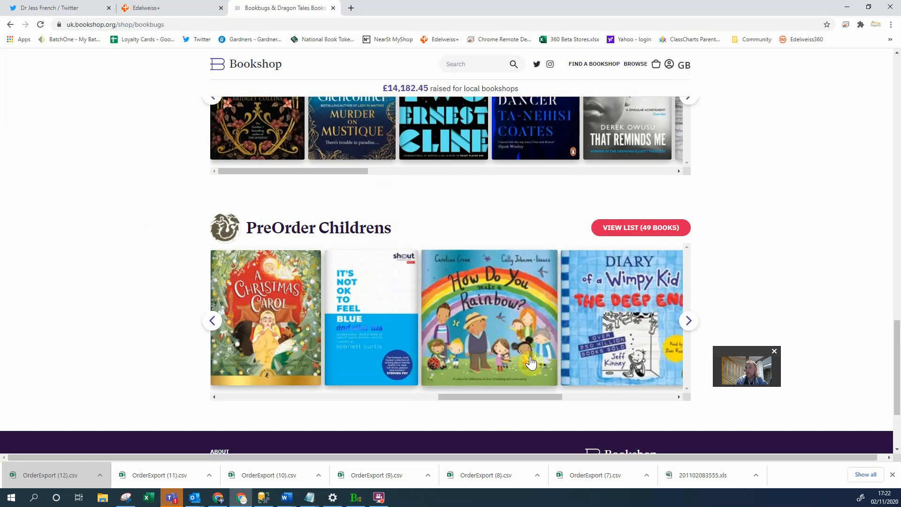
click(689, 321)
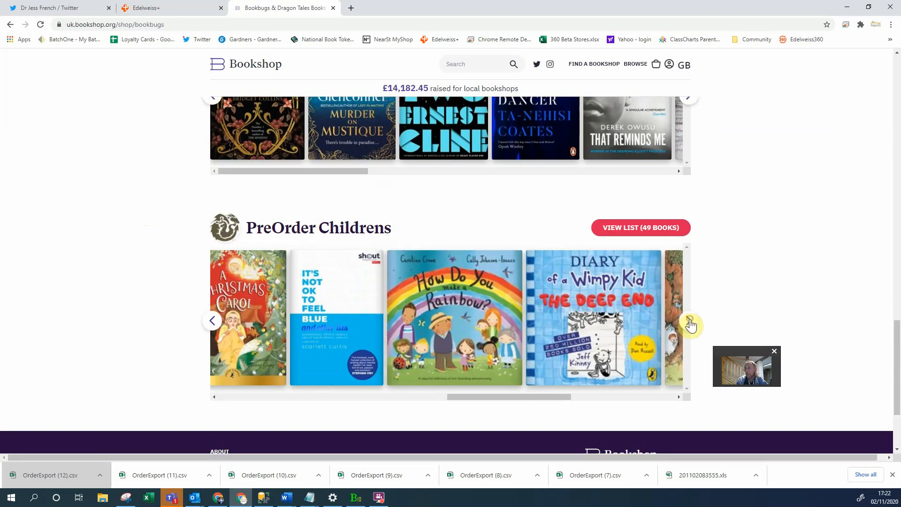
click(690, 322)
click(689, 322)
click(689, 322)
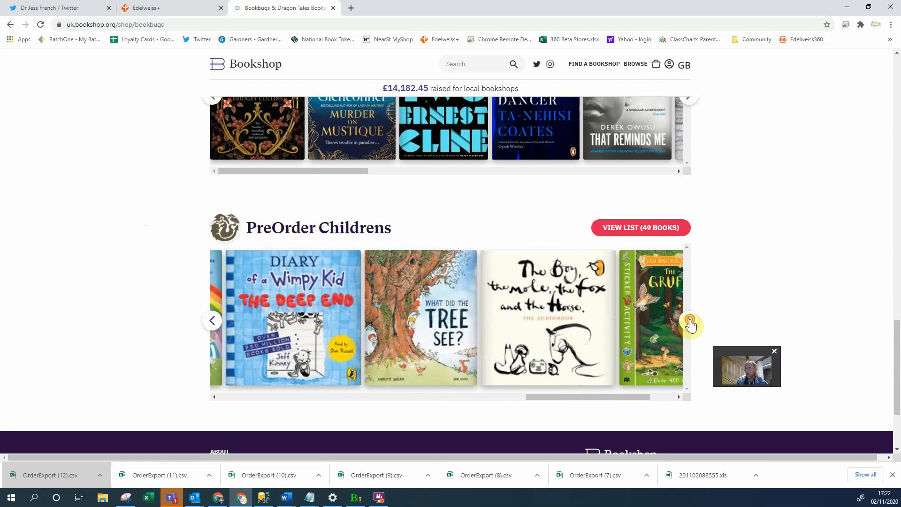
click(690, 323)
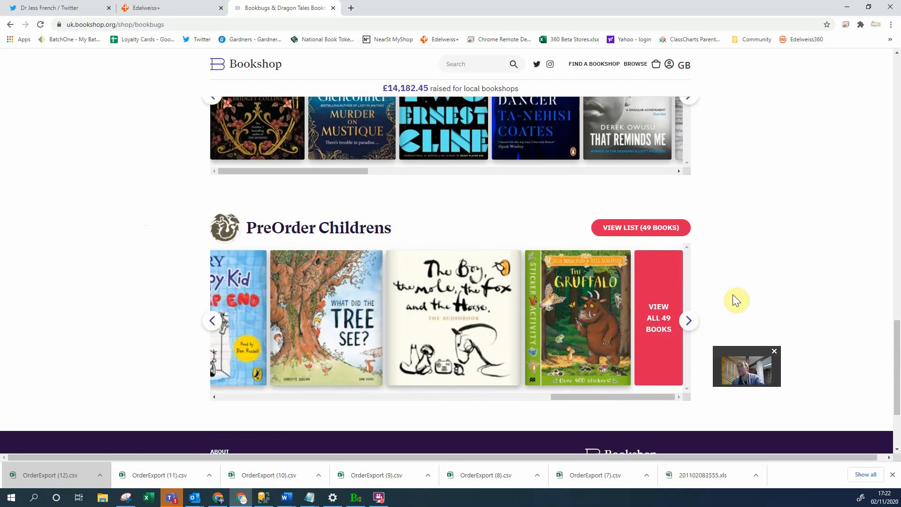
Step: Switch to Edelweiss+, close the title export dialog, and collapse the Top Not Yet Released title grid
click(174, 7)
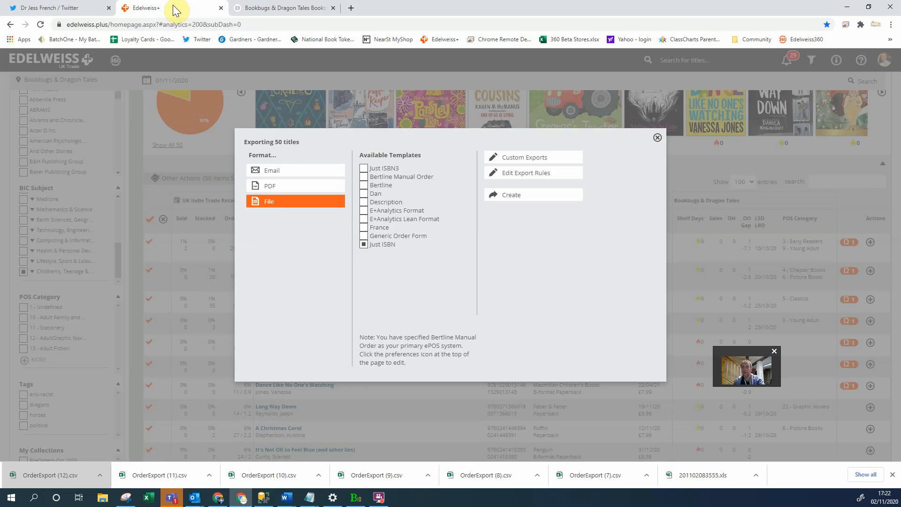
click(657, 138)
scroll(294, 224, up, 3)
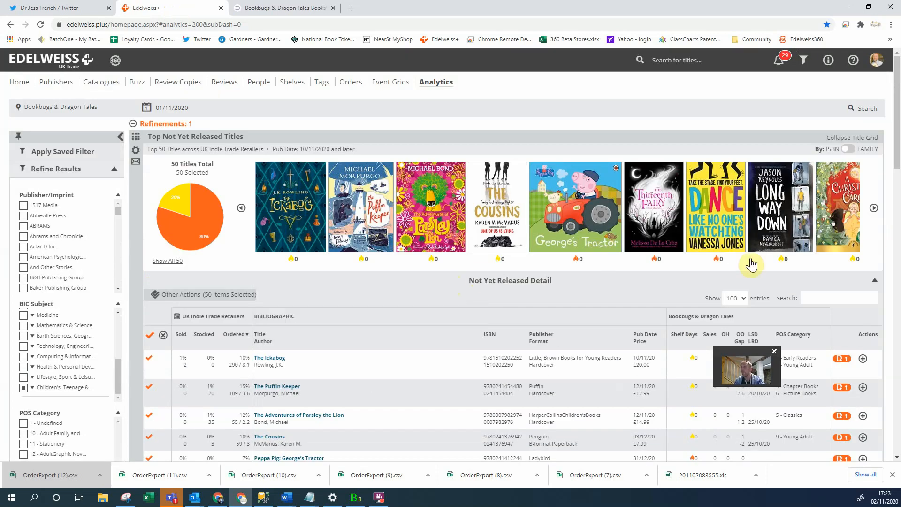
click(848, 137)
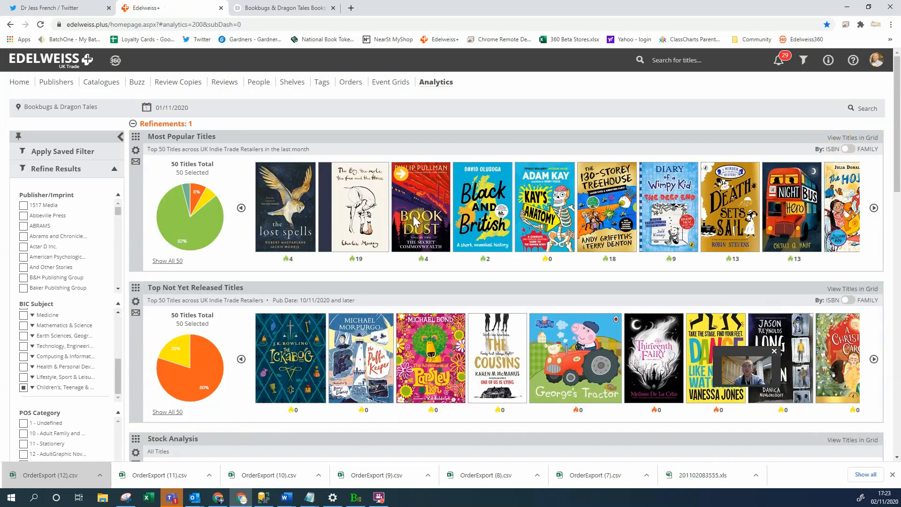
Step: Select the green 50.8% segment of the Stock Analysis chart and show its titles in the grid
scroll(299, 395, down, 5)
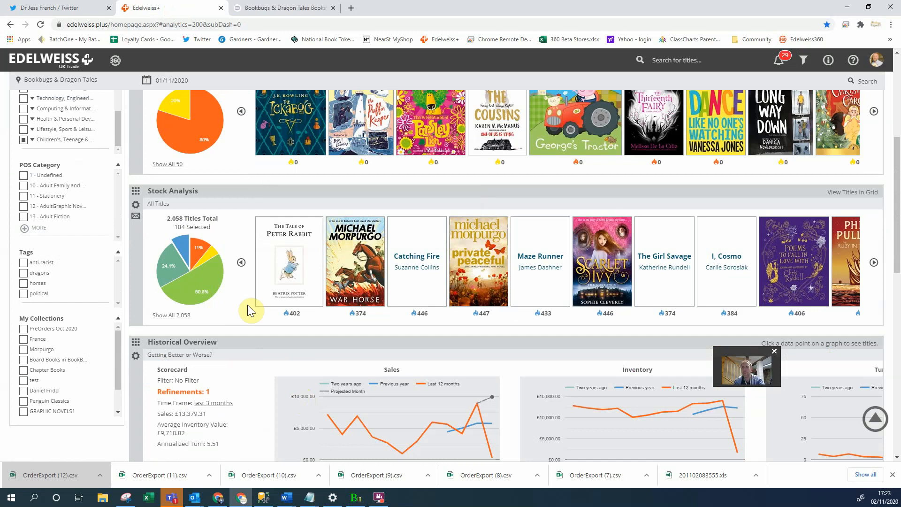
click(216, 290)
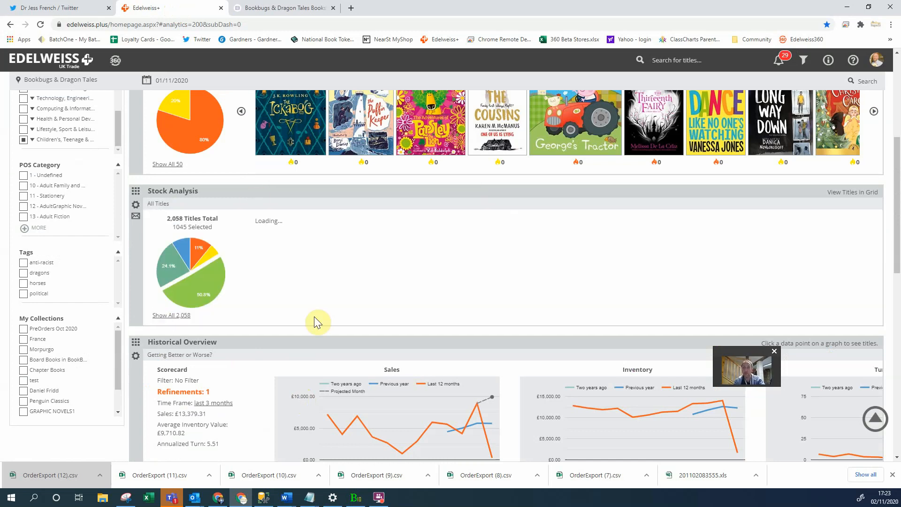
mouse_move(314, 317)
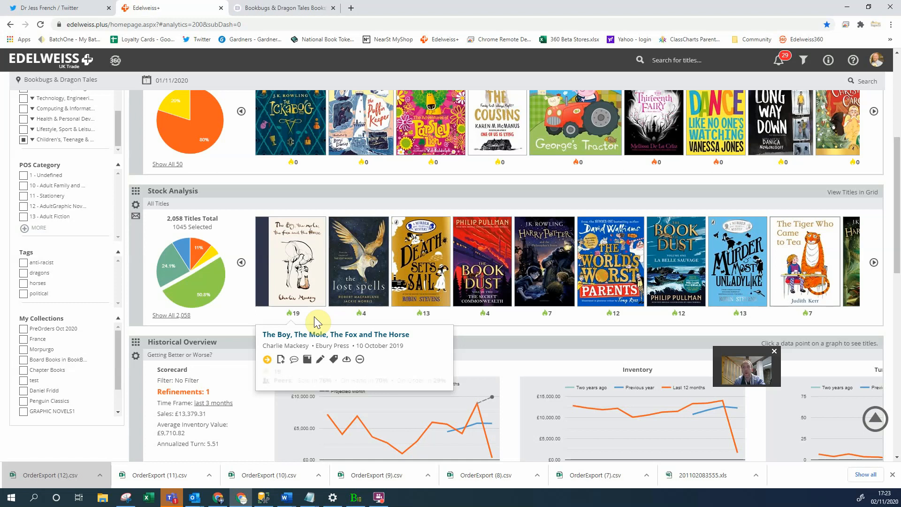
click(855, 200)
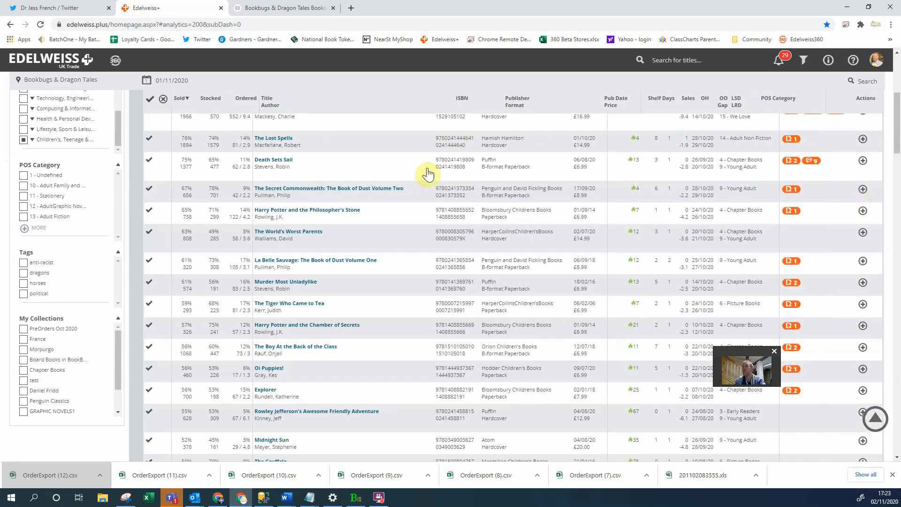
scroll(427, 269, up, 5)
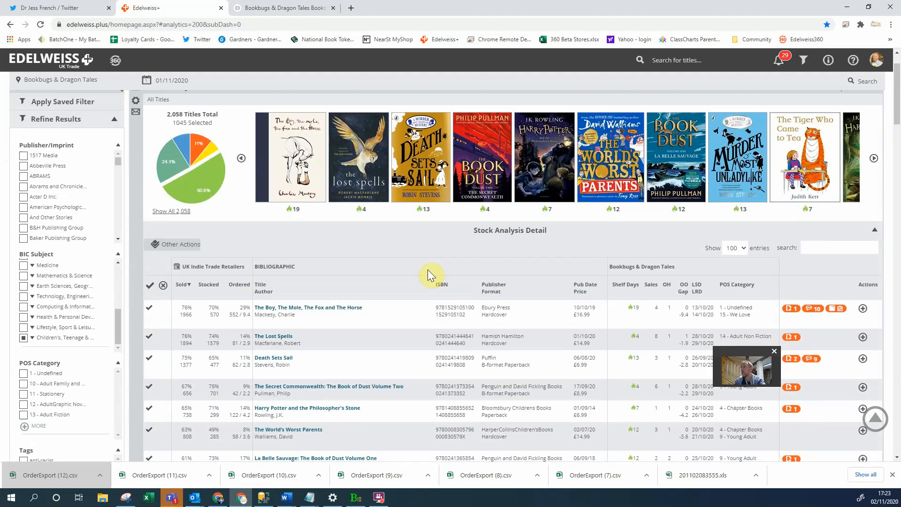
Step: Examine the Stock Analysis titles, comparing the chart with the peer retailer and shop sales columns in the grid
scroll(427, 269, down, 2)
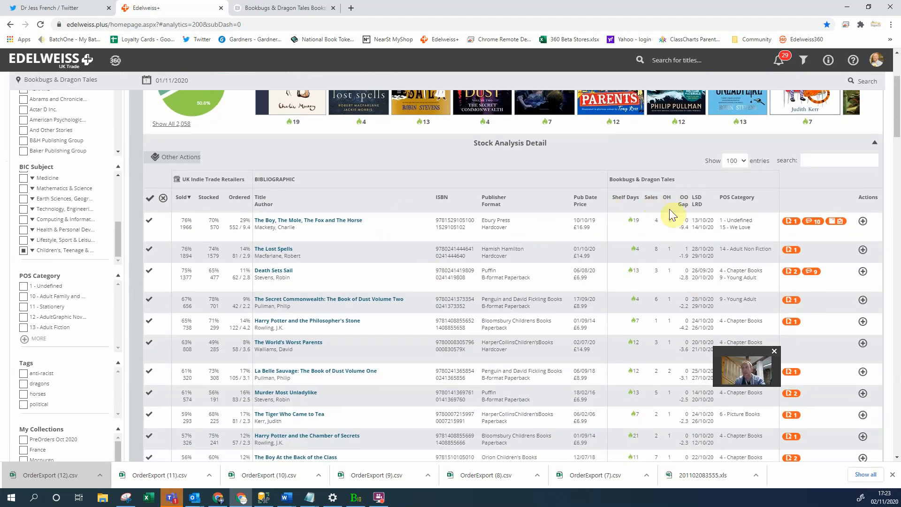
scroll(350, 131, up, 3)
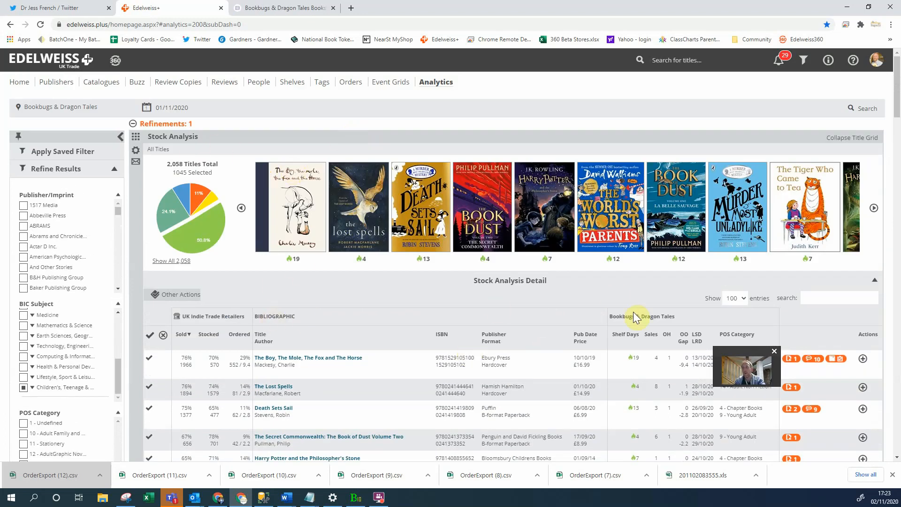
scroll(632, 370, down, 2)
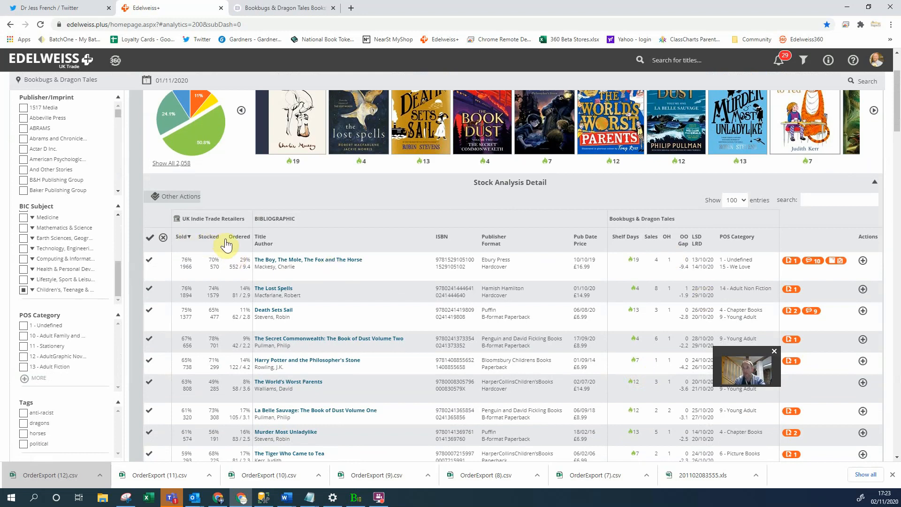
scroll(395, 224, up, 2)
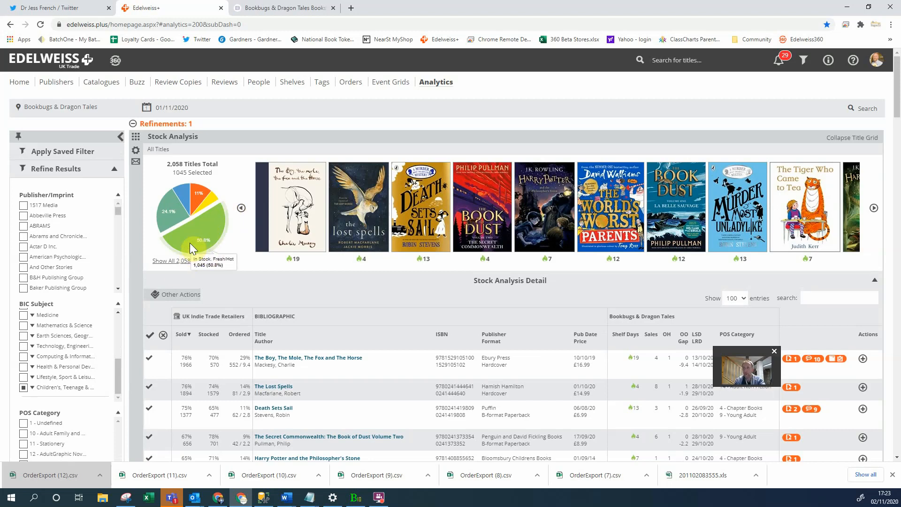
scroll(344, 296, down, 1)
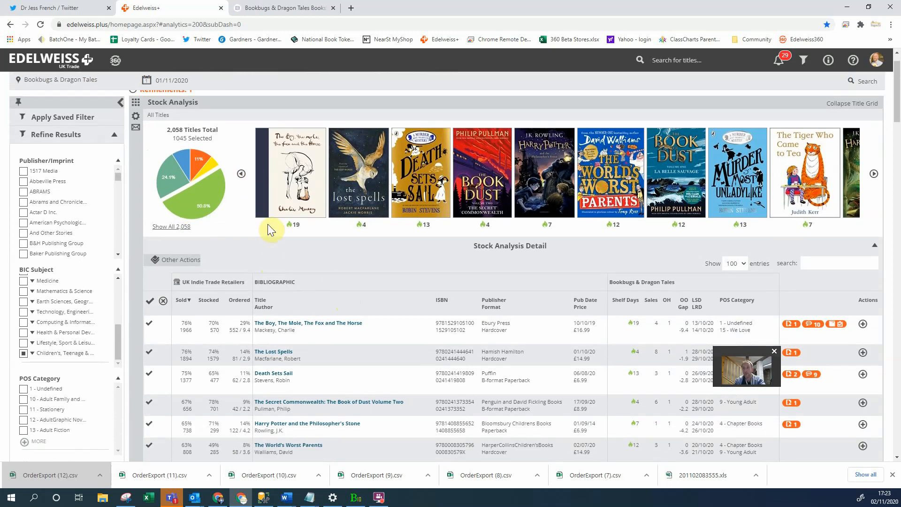
Step: Sort the Stock Analysis titles by Sold in descending order and limit the grid to 50 entries
click(183, 303)
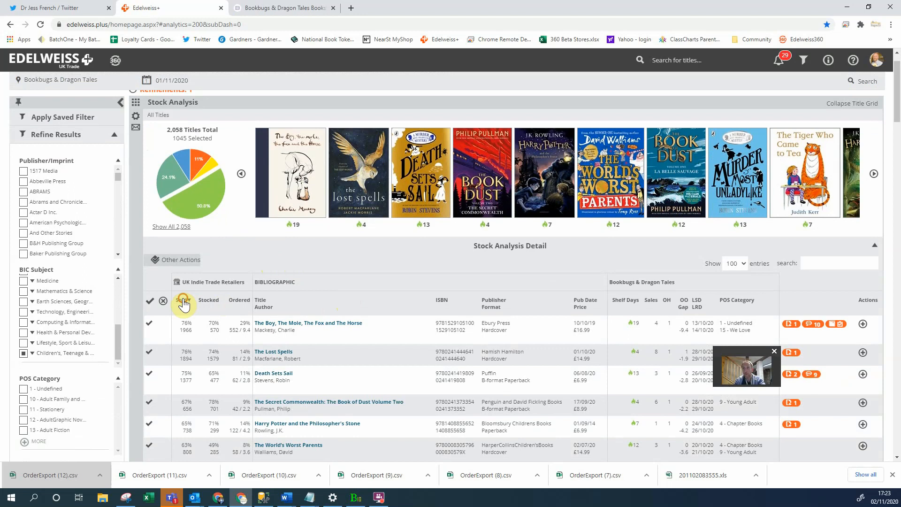
click(184, 301)
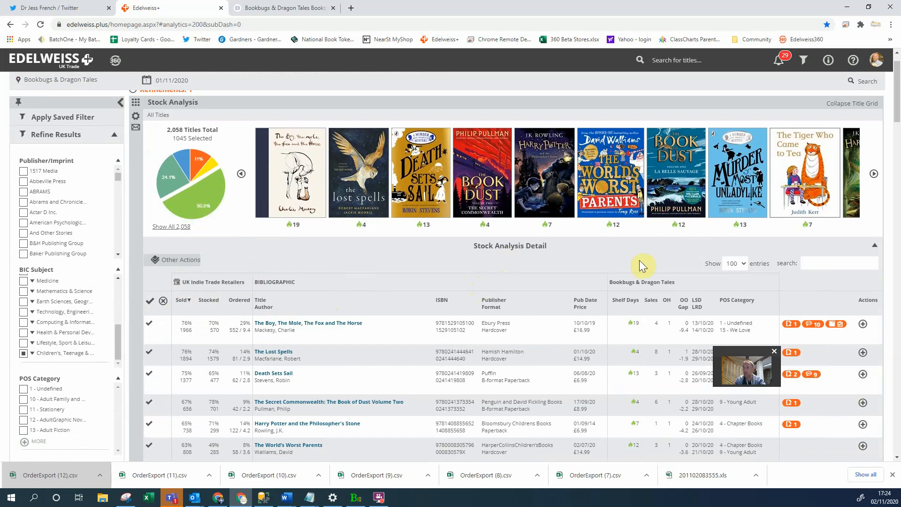
click(743, 264)
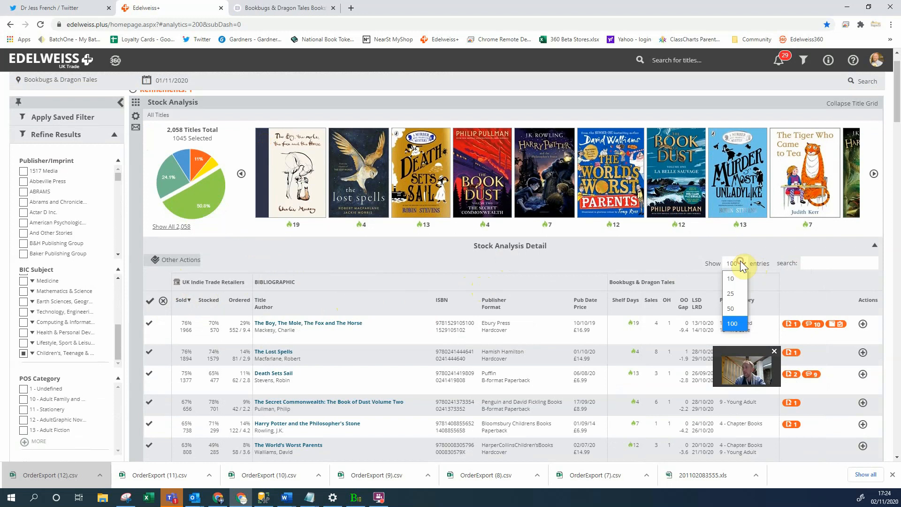
click(731, 307)
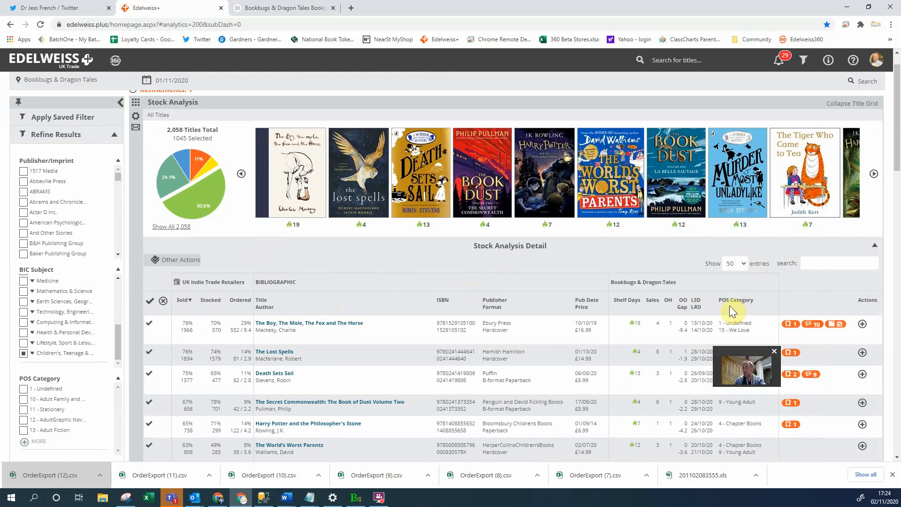
Step: Select all 50 listed Stock Analysis titles and export them to a file with the Just ISBN template
scroll(369, 286, down, 1)
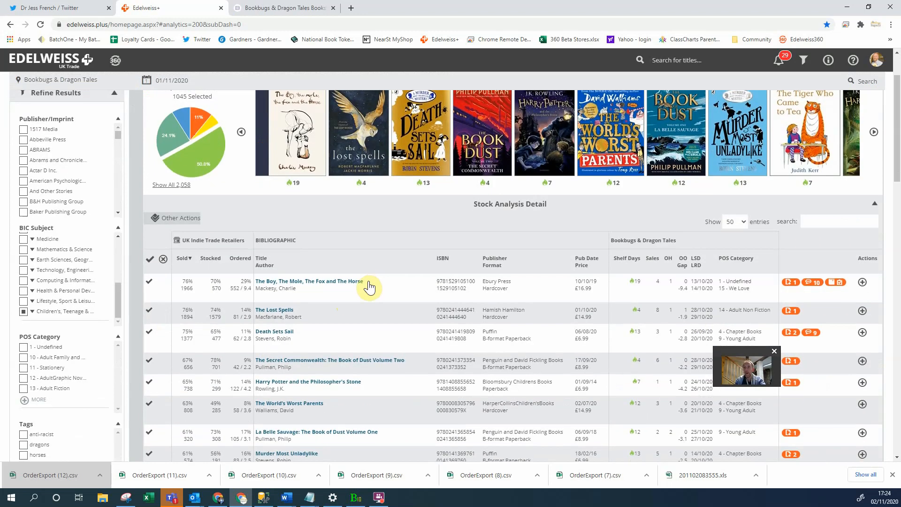
click(150, 259)
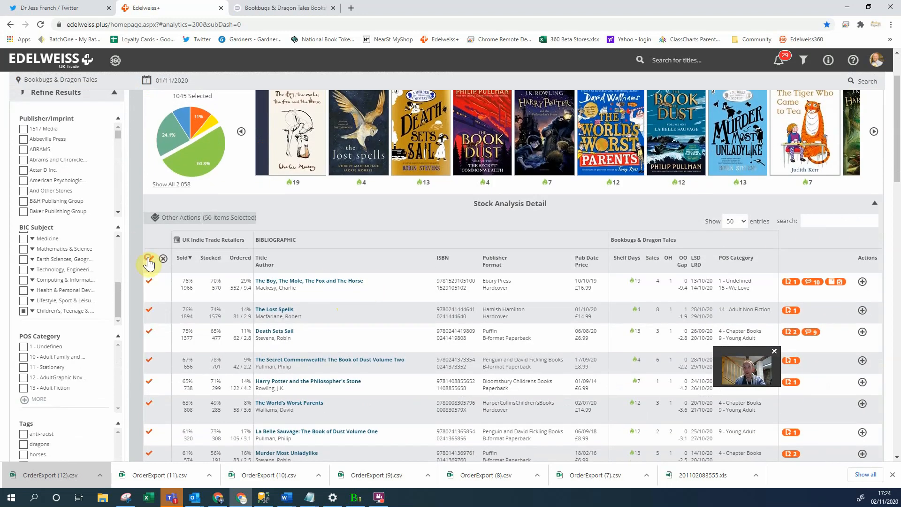
click(171, 218)
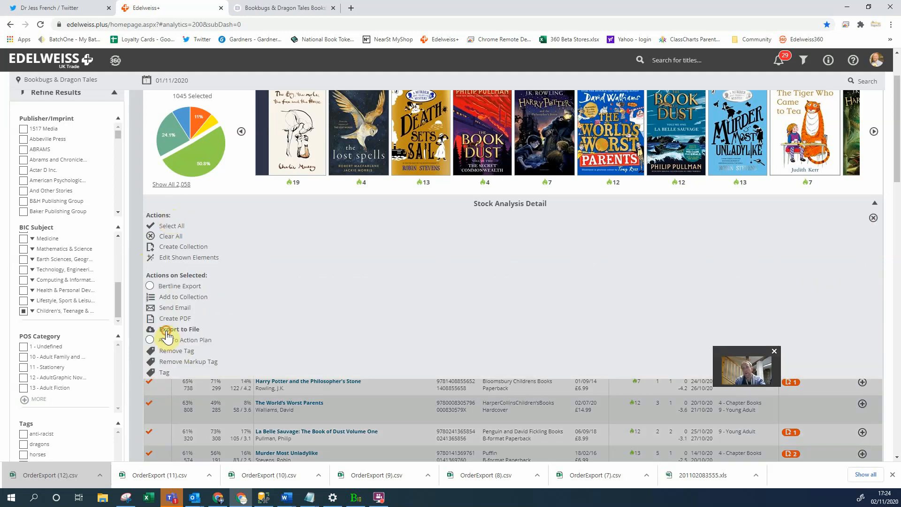
click(166, 330)
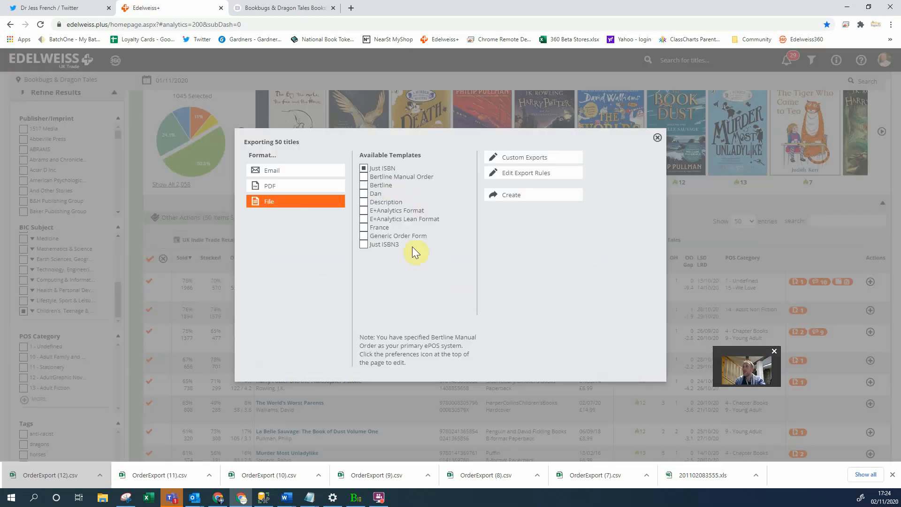
click(513, 194)
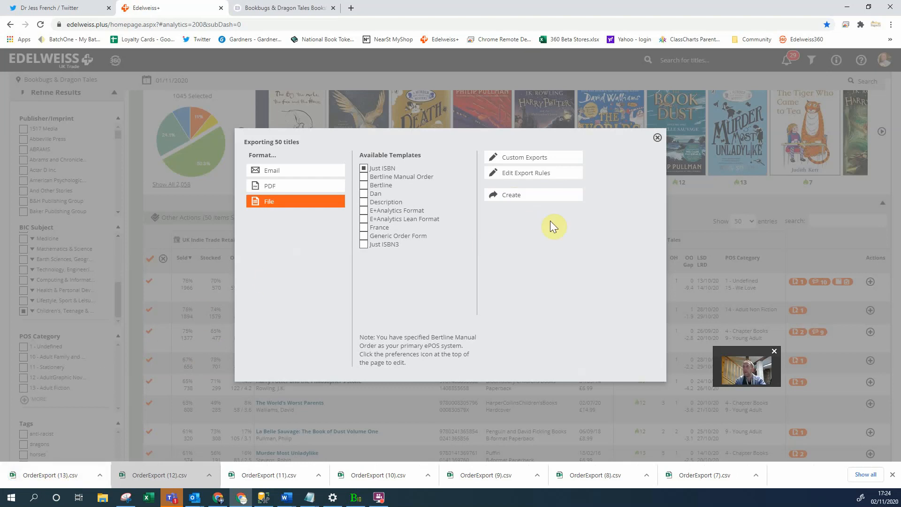
click(659, 140)
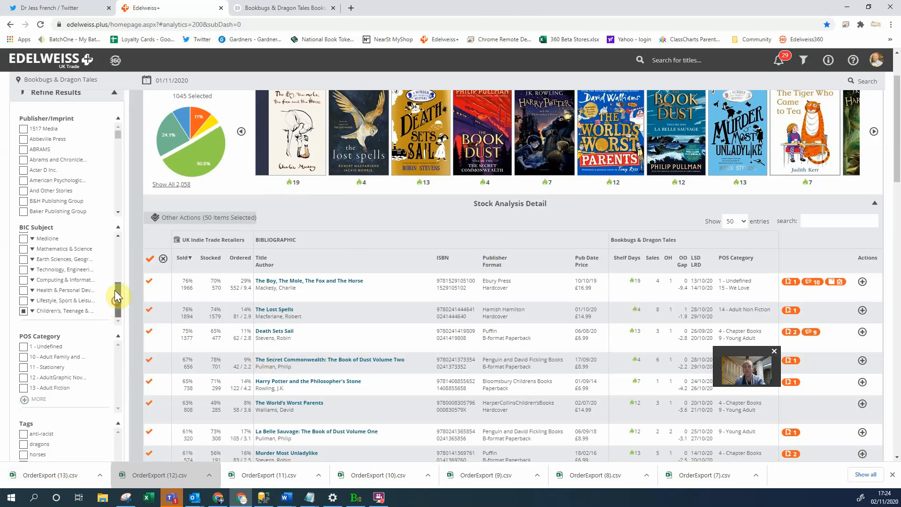
Step: Add True Stories under Biography & True Stories to the BIC Subject filter and collapse the Stock Analysis title grid
drag(117, 301, 123, 261)
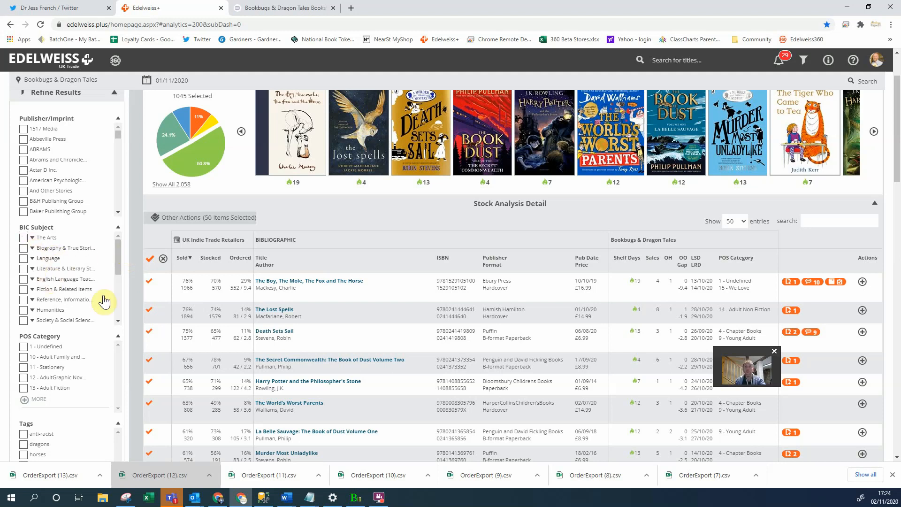
scroll(47, 293, down, 5)
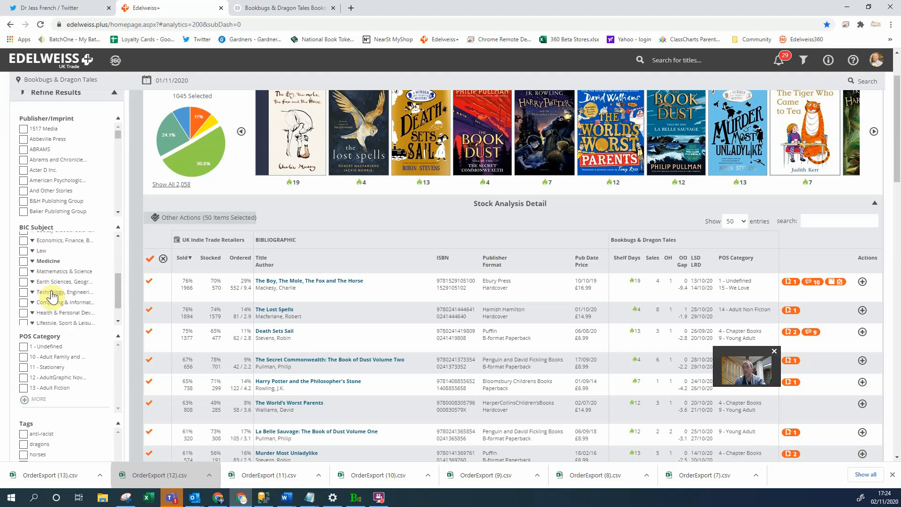
scroll(52, 294, up, 5)
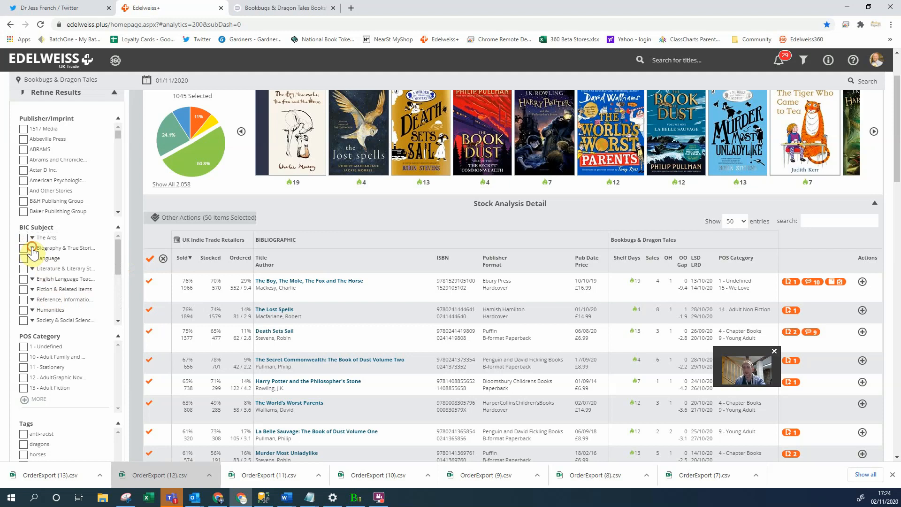
click(32, 248)
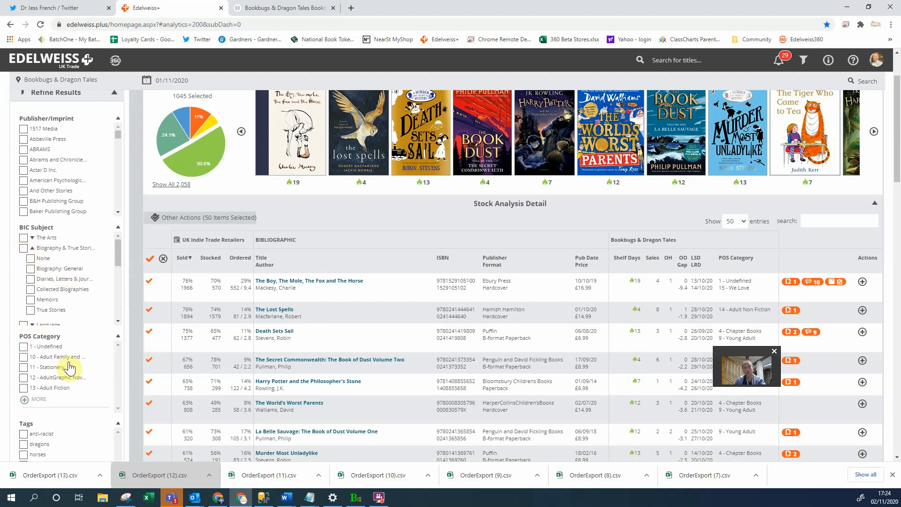
click(31, 311)
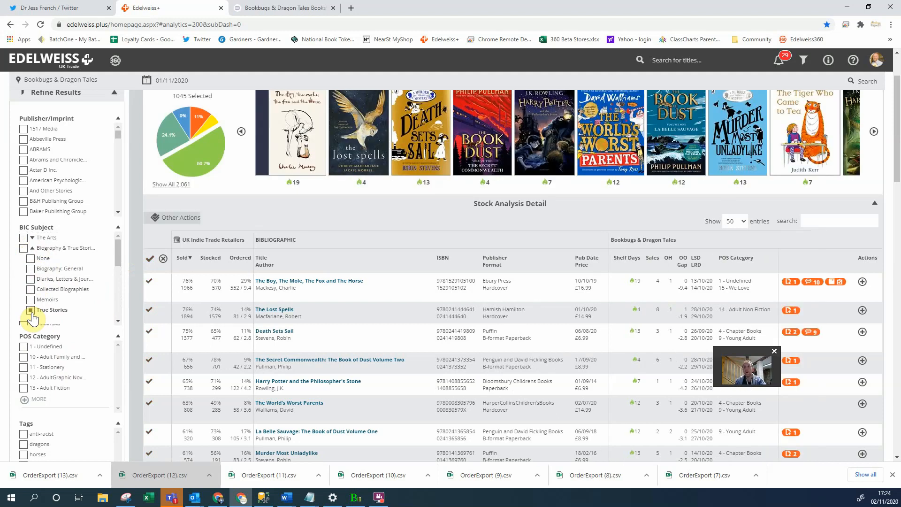
scroll(430, 243, up, 2)
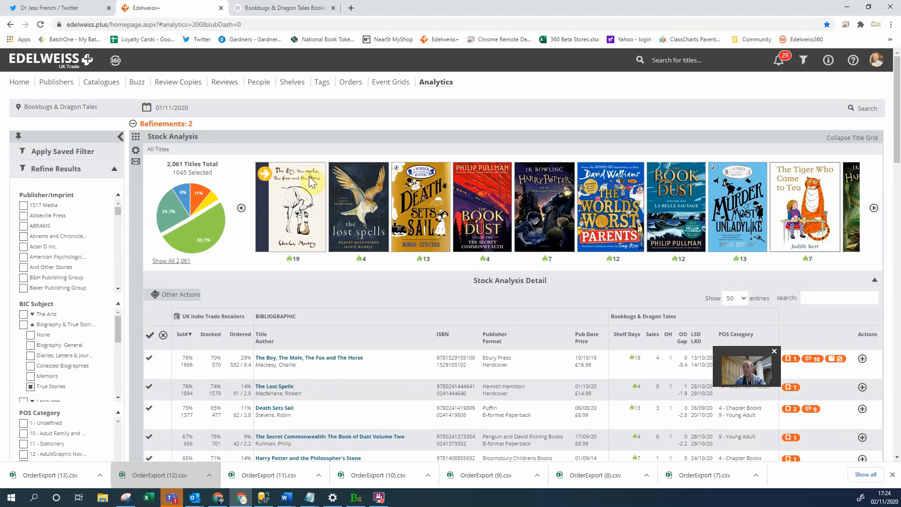
click(854, 138)
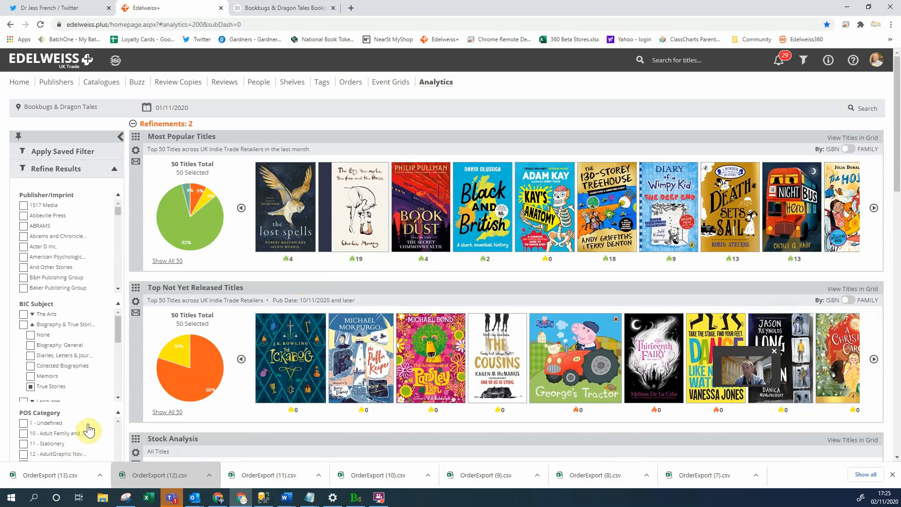
Step: Reapply the True Stories subject filter and remove the Children's, Teenage subject filter
click(30, 387)
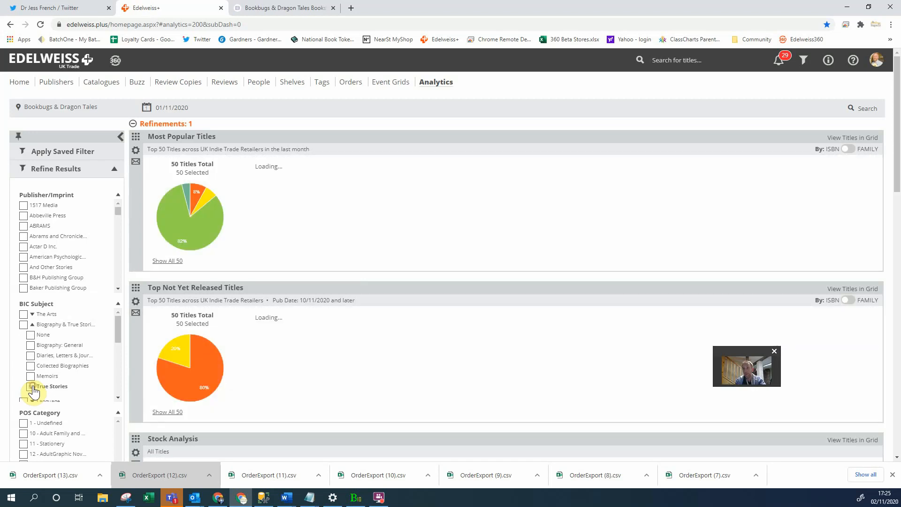
click(30, 387)
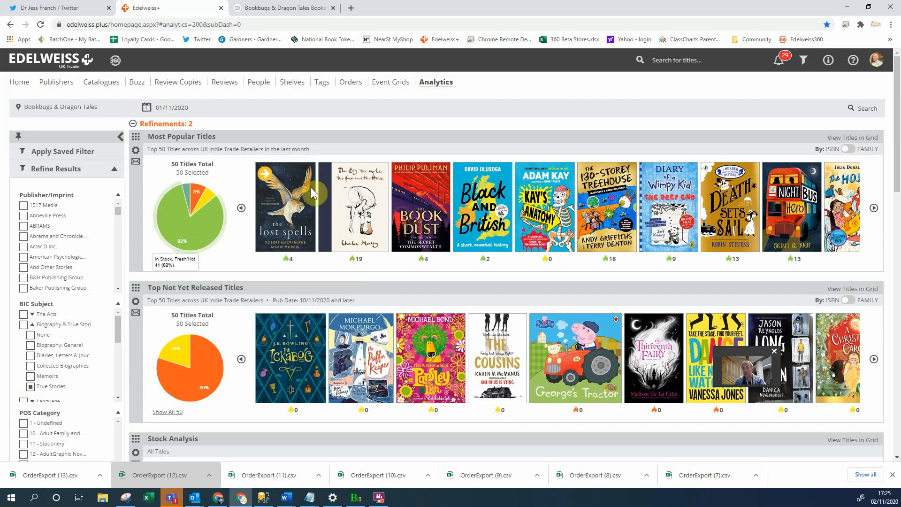
mouse_move(311, 187)
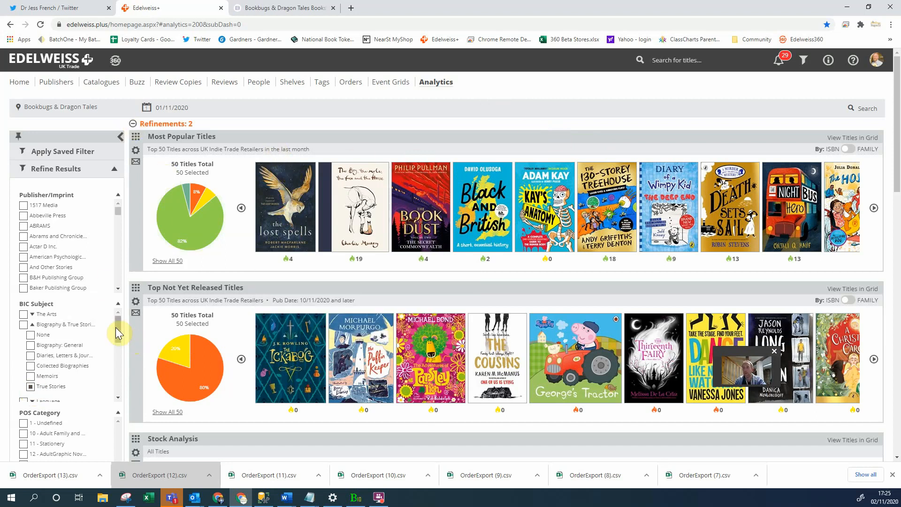
drag(118, 332, 116, 388)
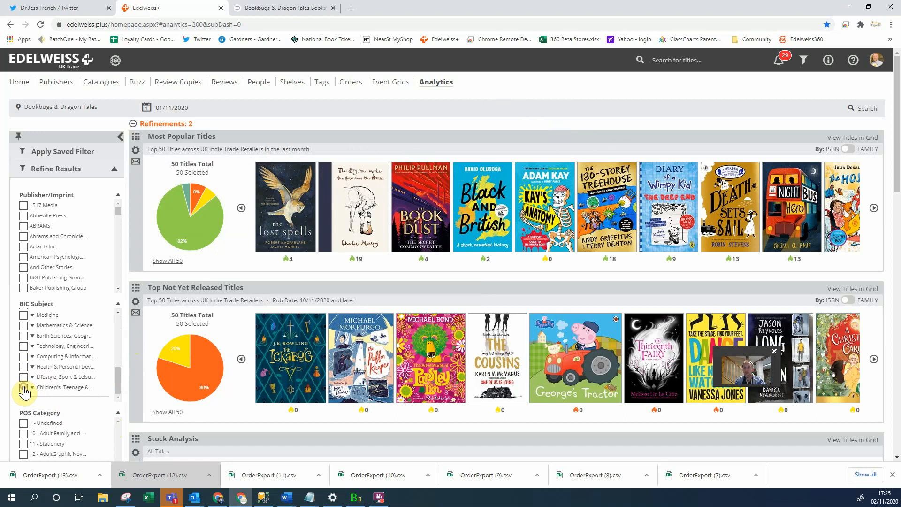
click(23, 387)
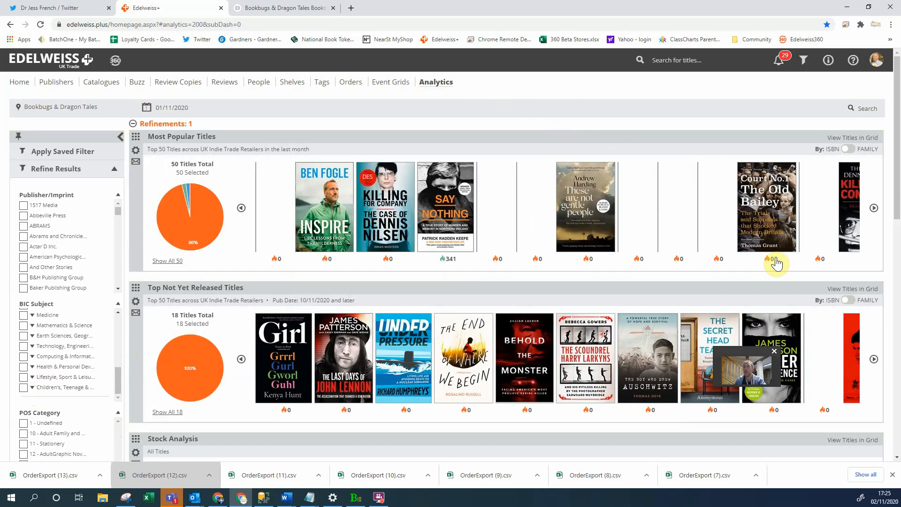
Step: Show the Most Popular Titles in the grid and select all of them
mouse_move(777, 264)
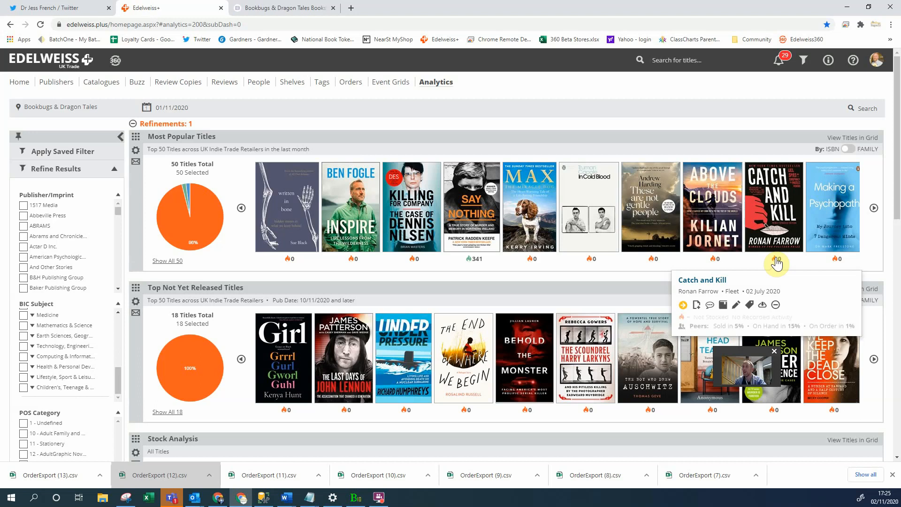
click(850, 139)
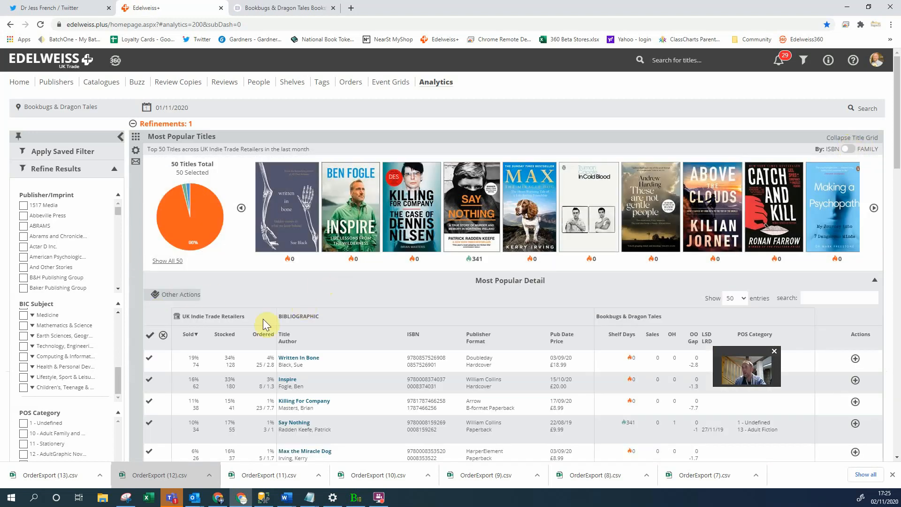
click(149, 335)
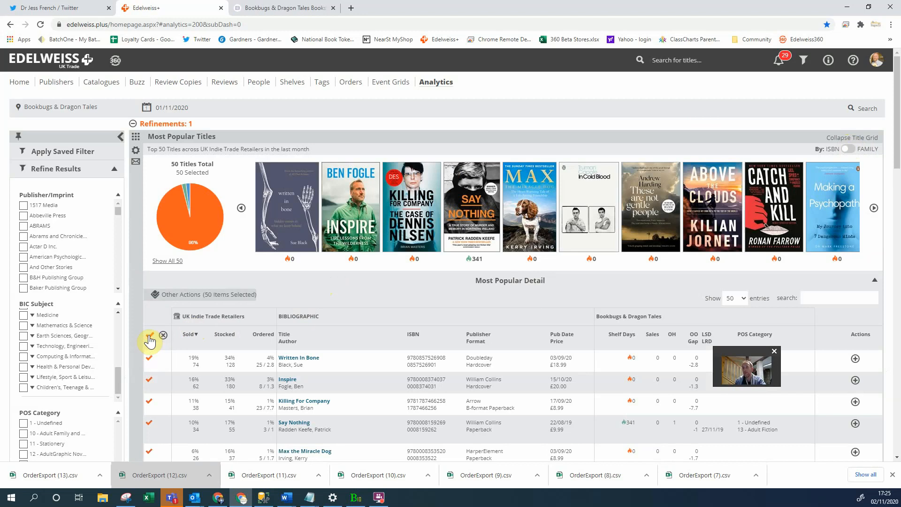
Step: Export the selected Most Popular titles to a file with the Just ISBN template, after checking the custom export formats
click(175, 296)
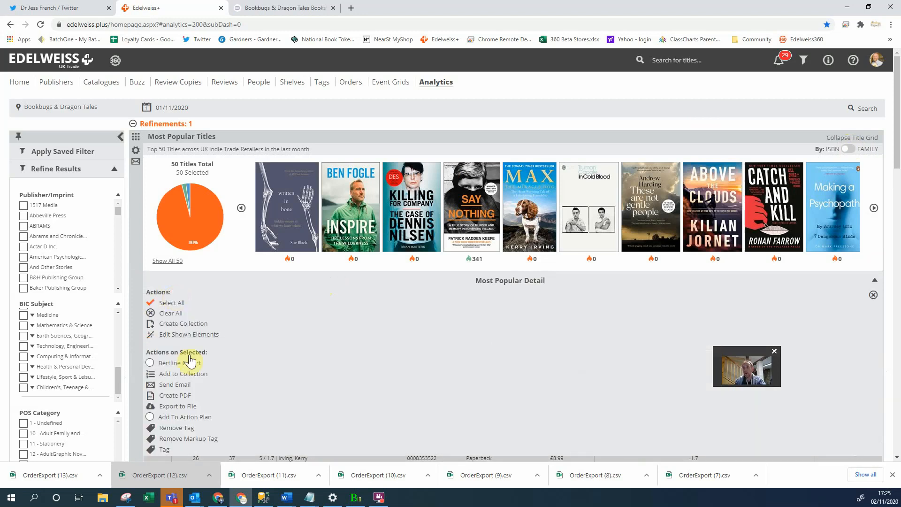
click(172, 407)
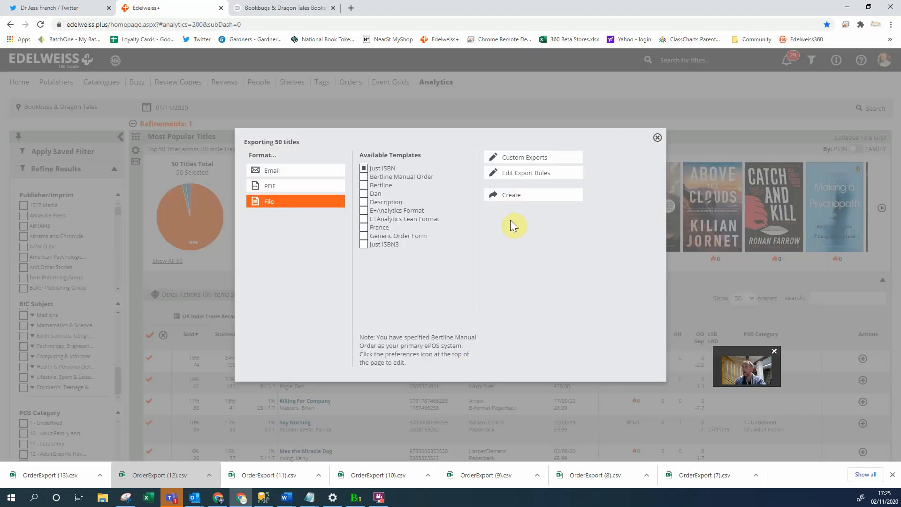
click(524, 156)
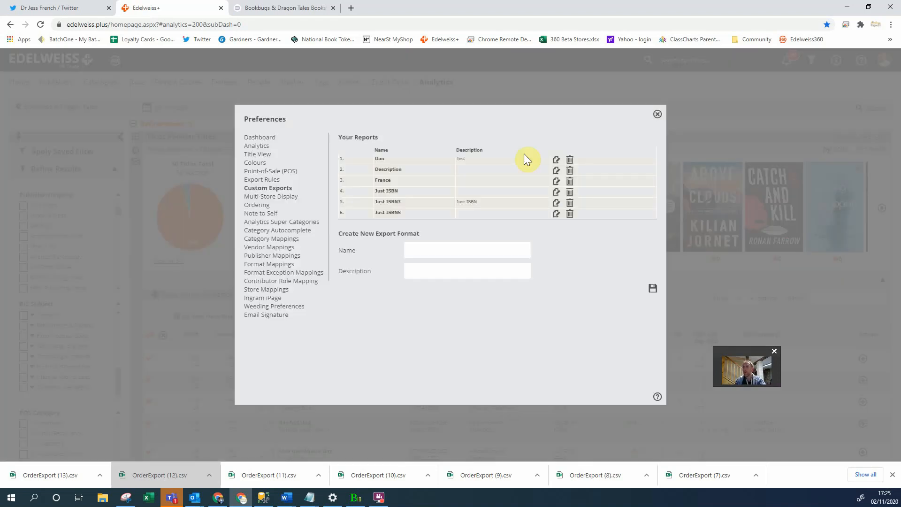
click(658, 114)
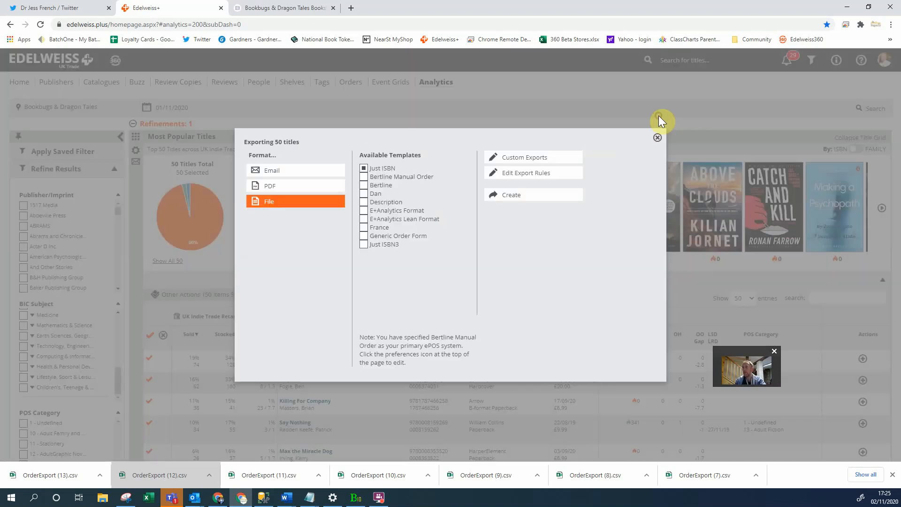
click(508, 193)
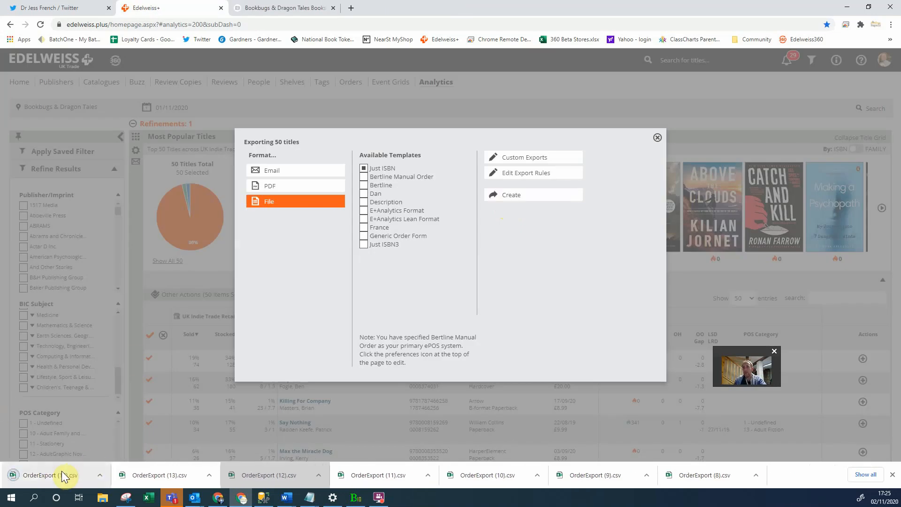
Step: Switch to the shop's Bookshop.org page and open the management page for its book lists through the affiliate profile
click(255, 6)
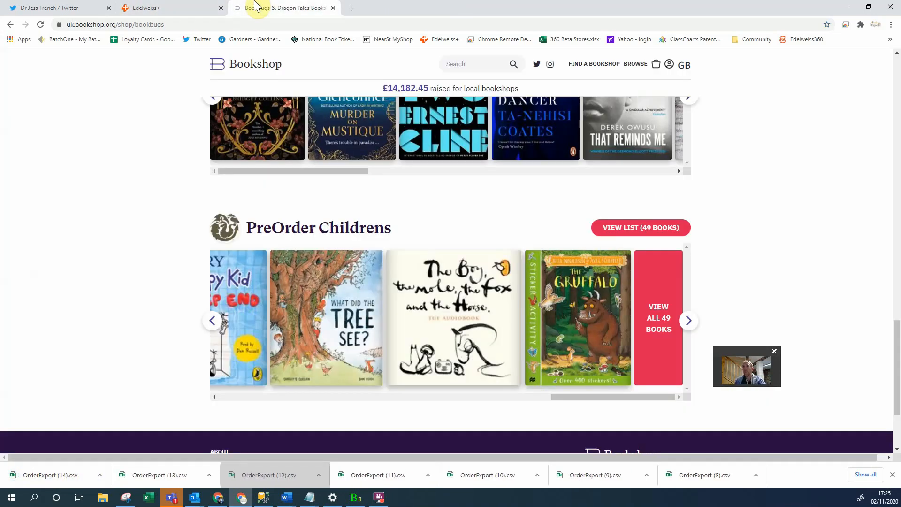
scroll(770, 253, down, 2)
scroll(772, 258, up, 5)
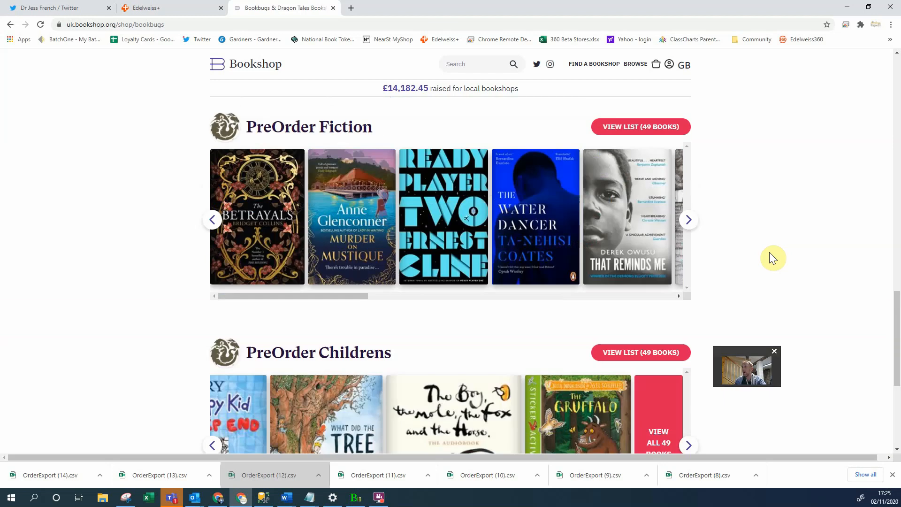
scroll(770, 254, up, 10)
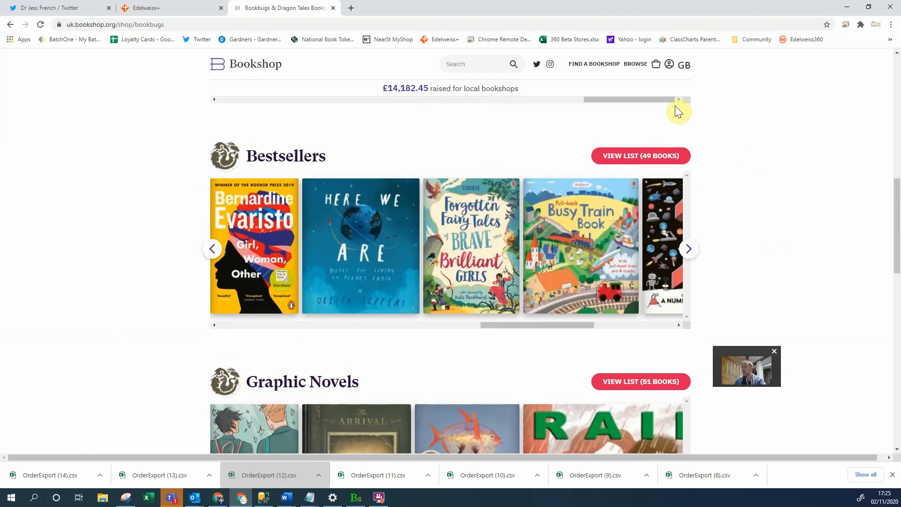
click(670, 65)
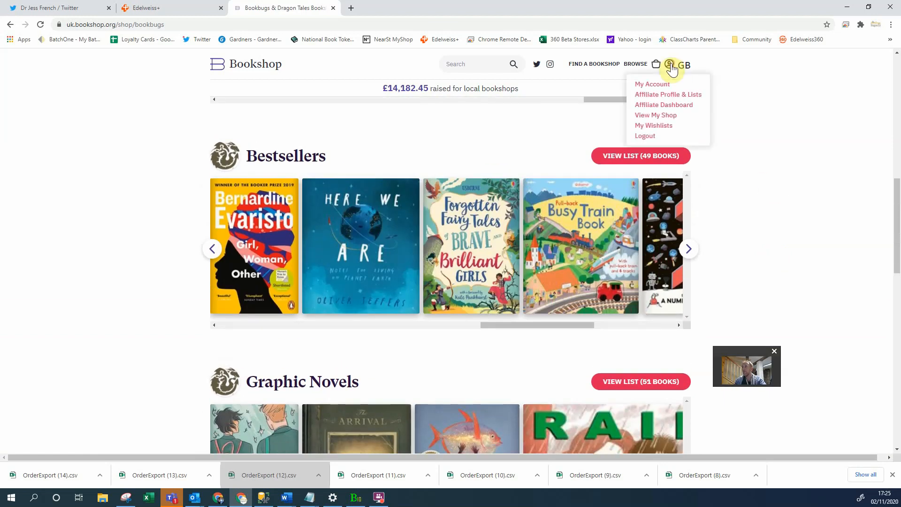
click(662, 94)
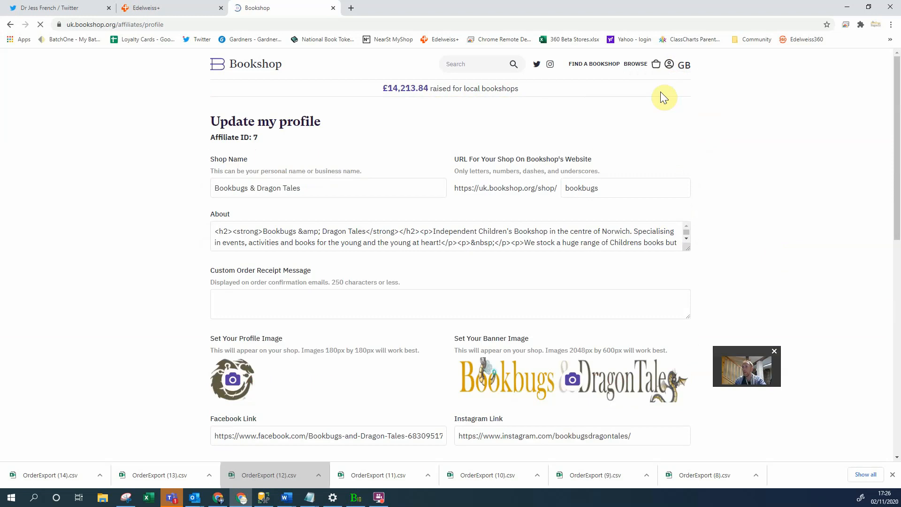
scroll(687, 274, down, 15)
scroll(687, 274, down, 1)
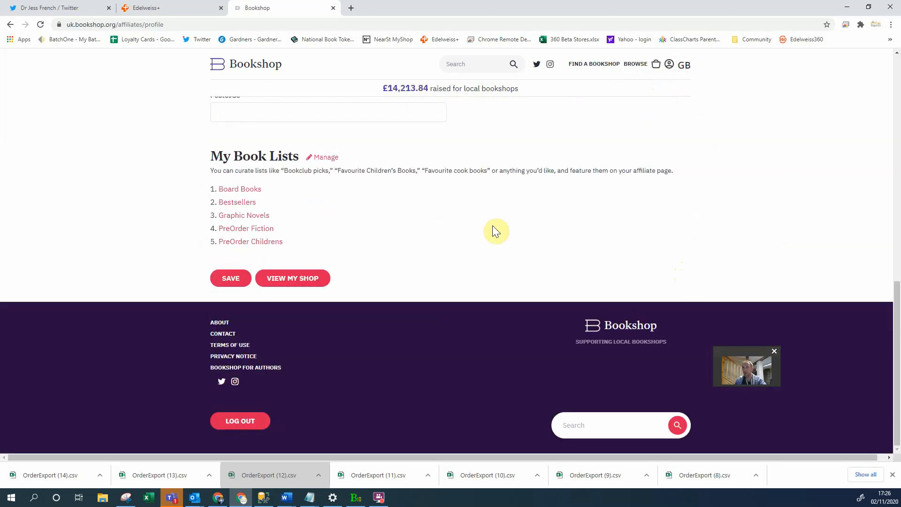
click(324, 159)
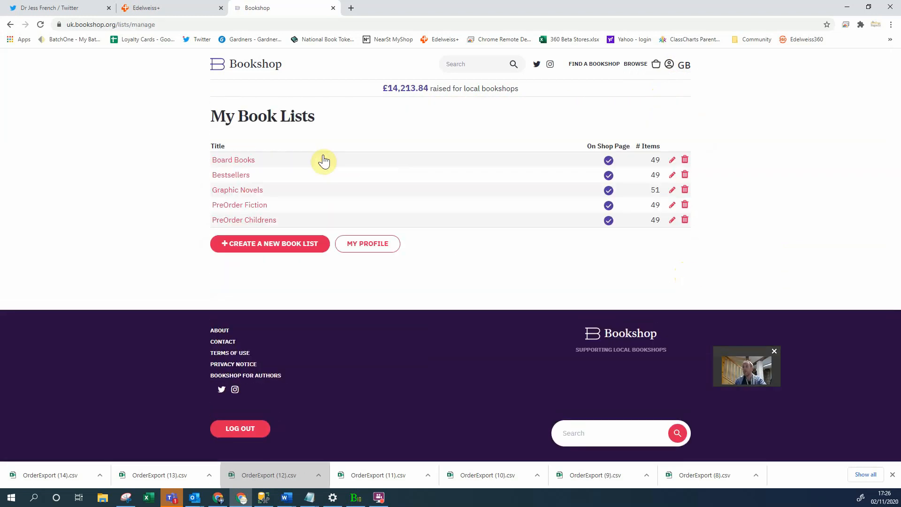
Step: Create a new book list with the title True Stories
click(264, 249)
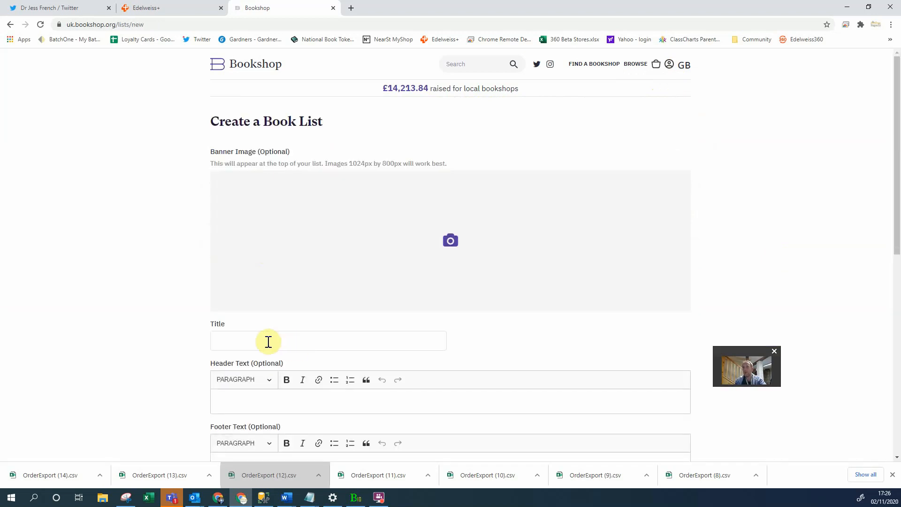
click(267, 342)
text(True S)
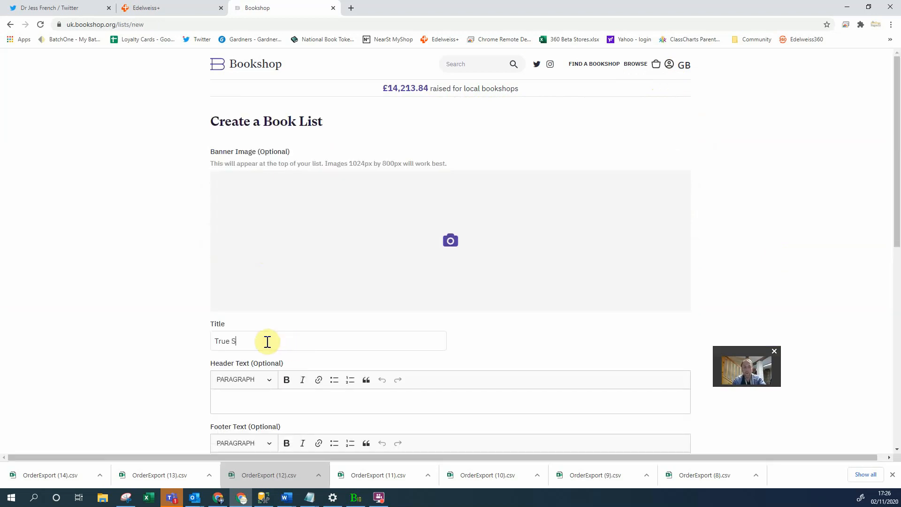
text(tories)
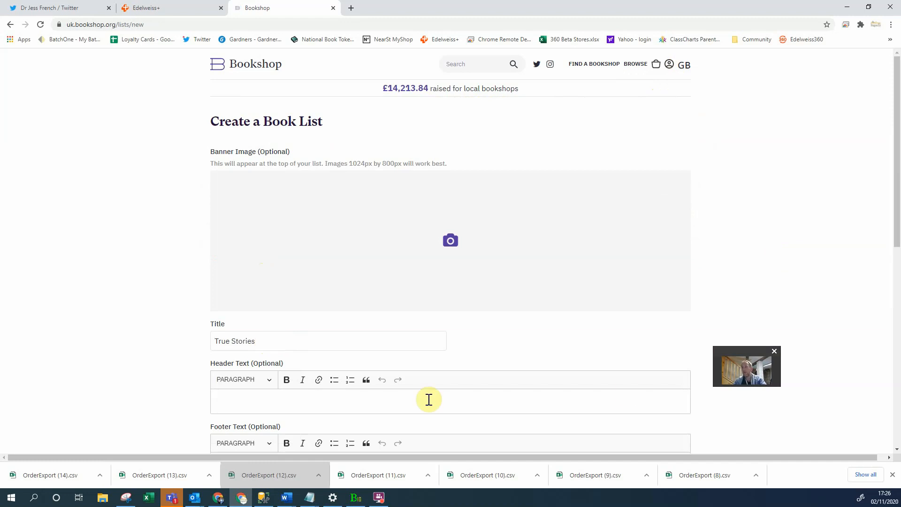
Step: Upload OrderExport (14).csv from Downloads as the list's books and save the True Stories list
scroll(629, 392, down, 4)
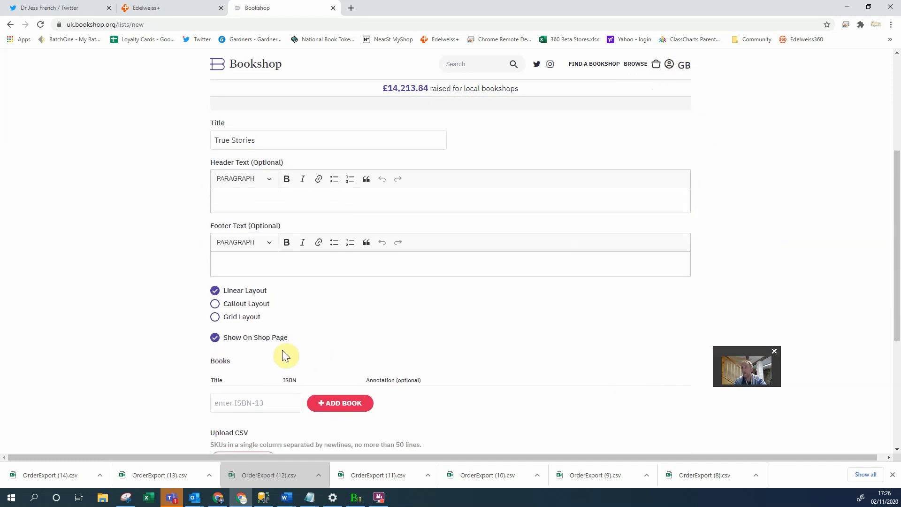
scroll(403, 404, down, 2)
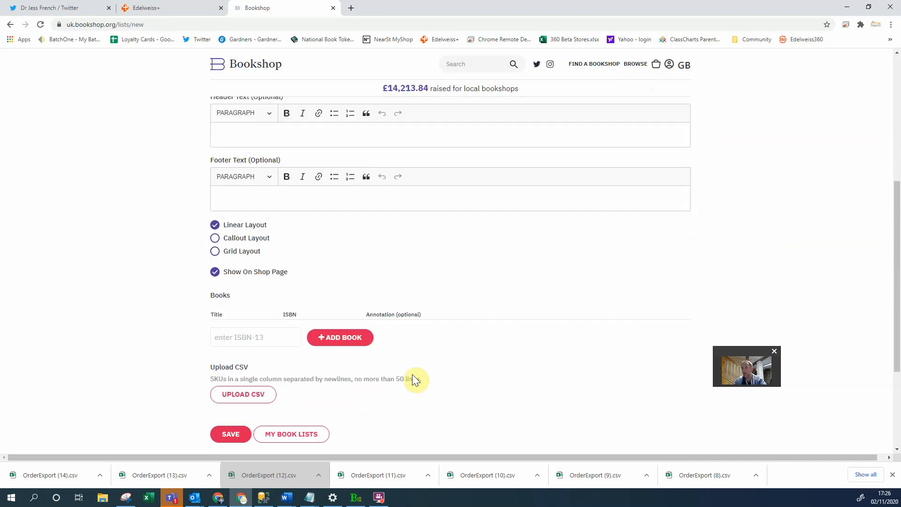
scroll(413, 379, down, 2)
click(243, 303)
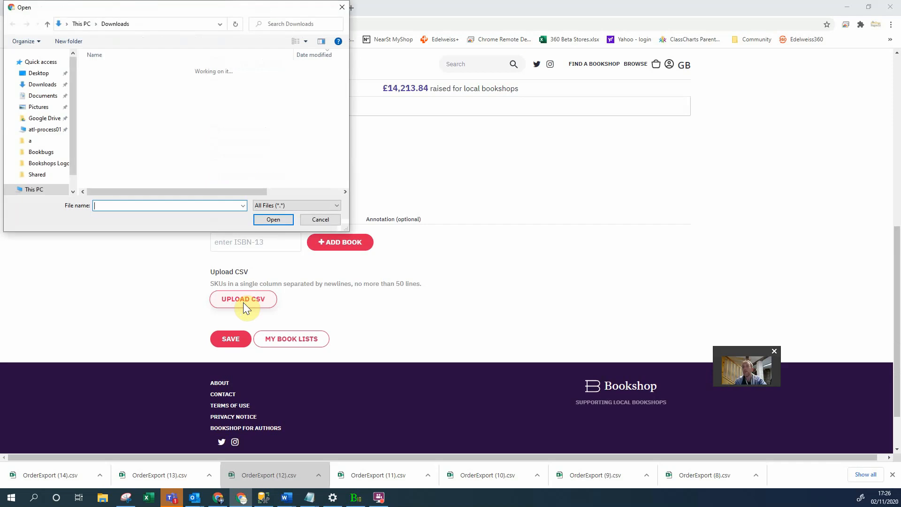
click(120, 81)
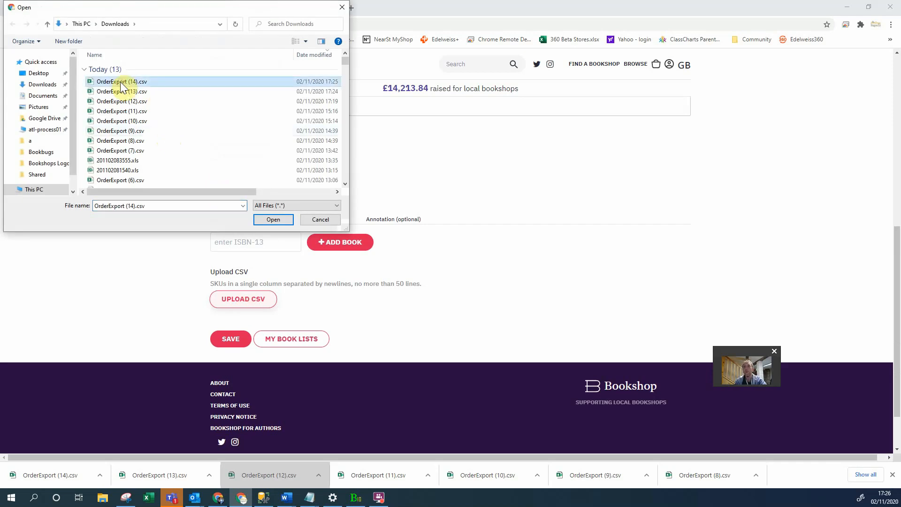
click(272, 220)
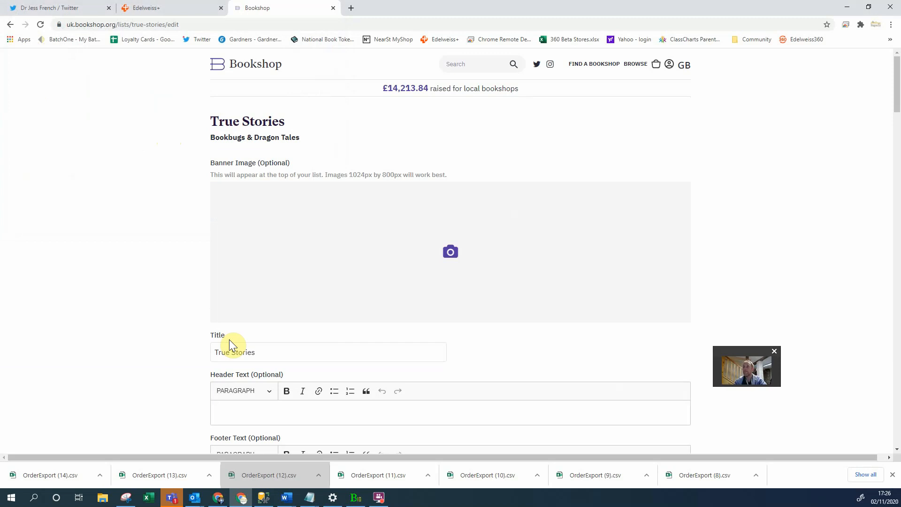
Step: Review the books imported into the True Stories list, and view the public shop page down to that list
scroll(137, 339, down, 5)
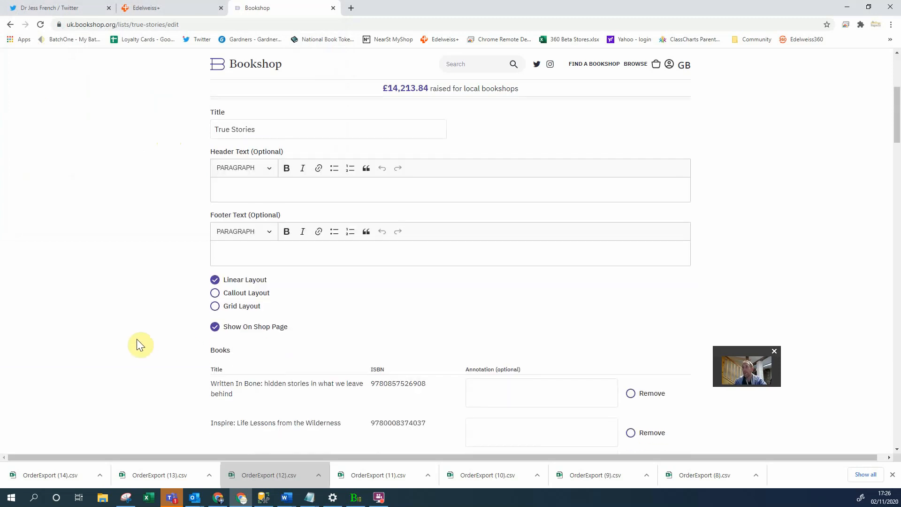
scroll(136, 290, down, 9)
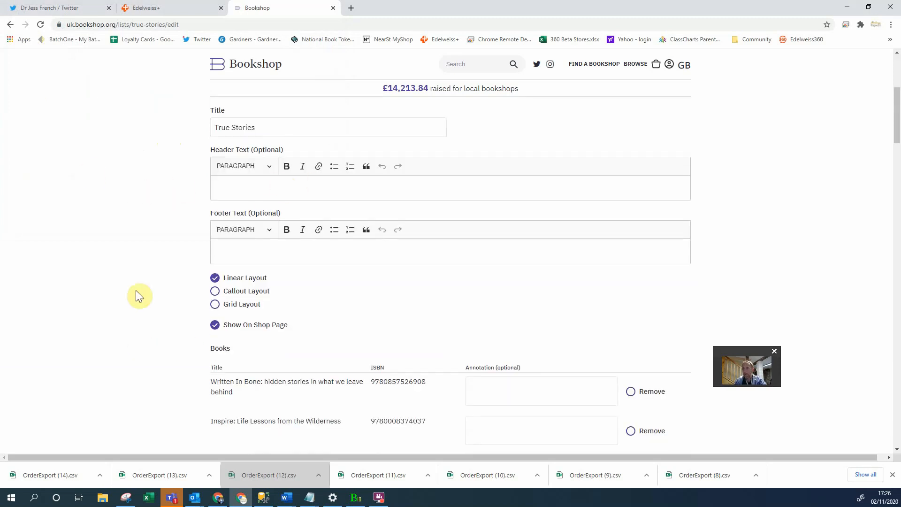
scroll(136, 291, down, 20)
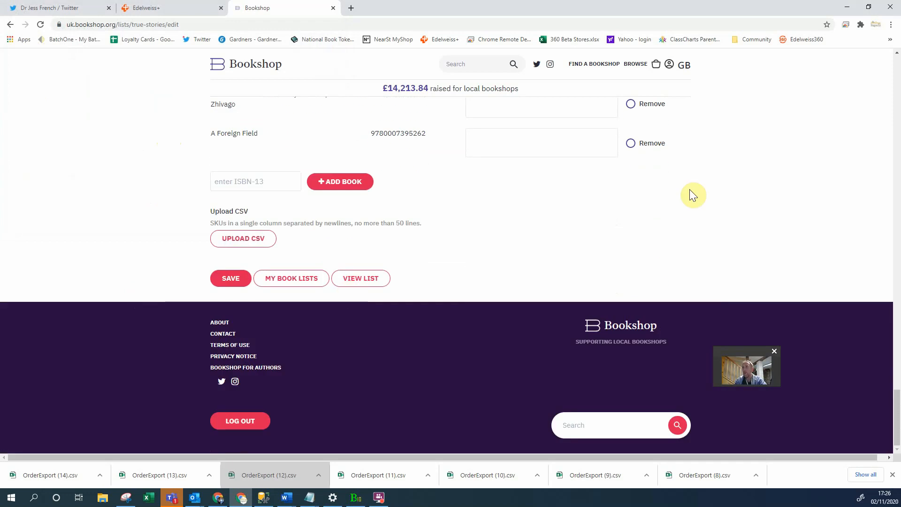
scroll(689, 189, up, 20)
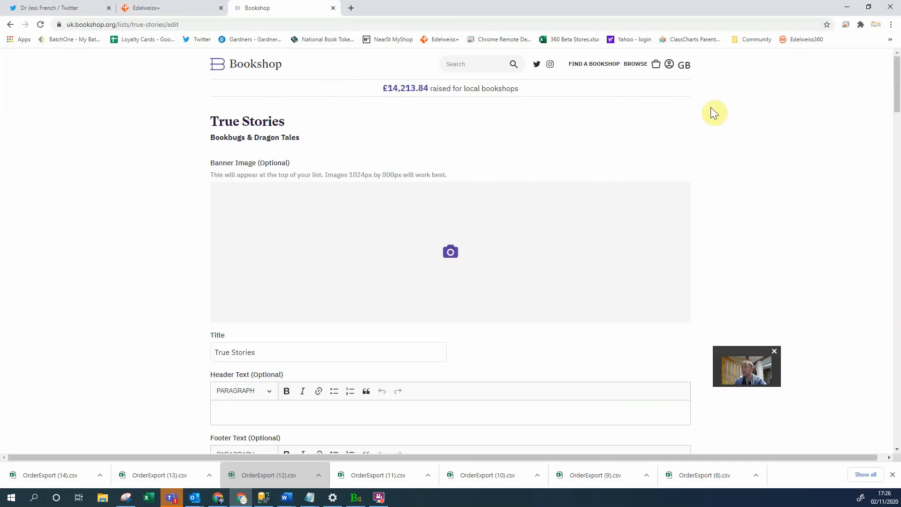
click(670, 64)
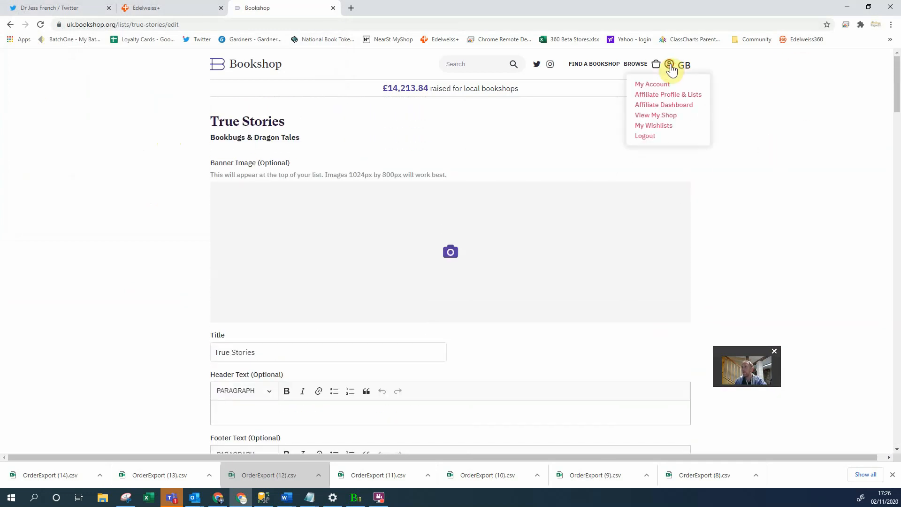
click(662, 115)
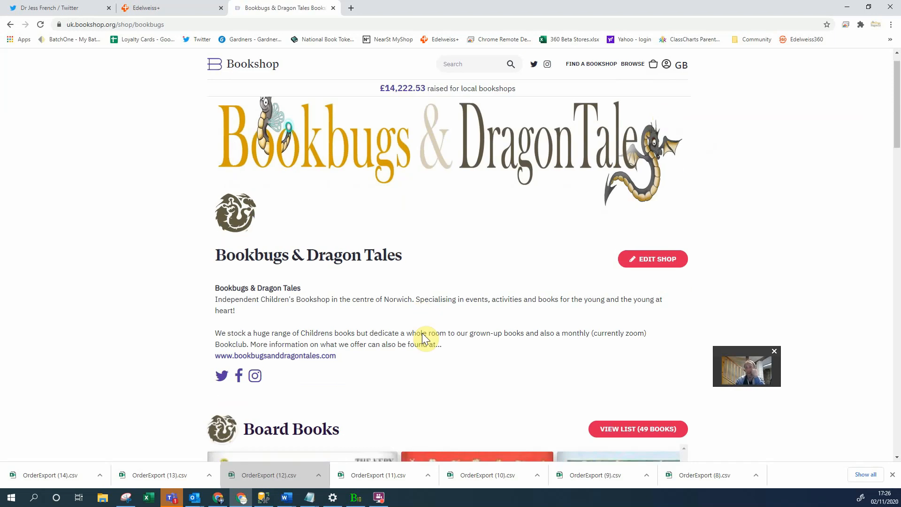
scroll(424, 339, down, 11)
scroll(424, 337, down, 9)
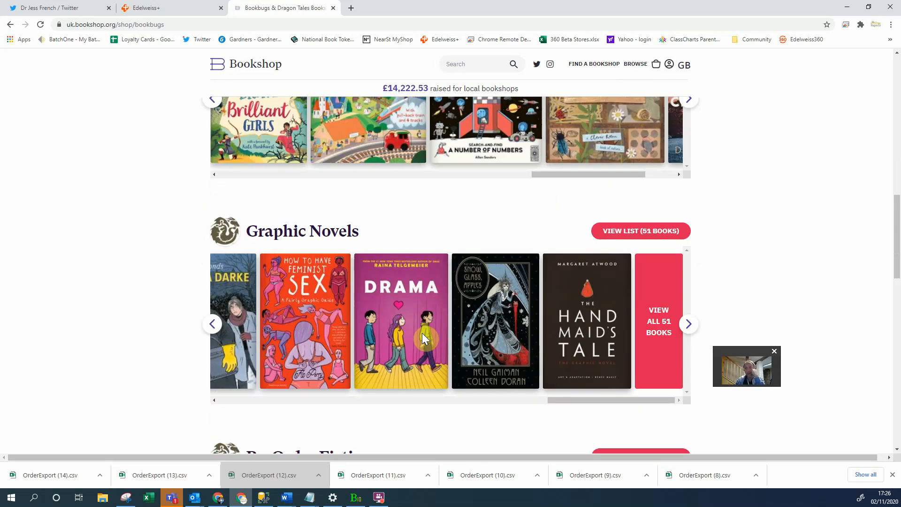
scroll(423, 339, down, 10)
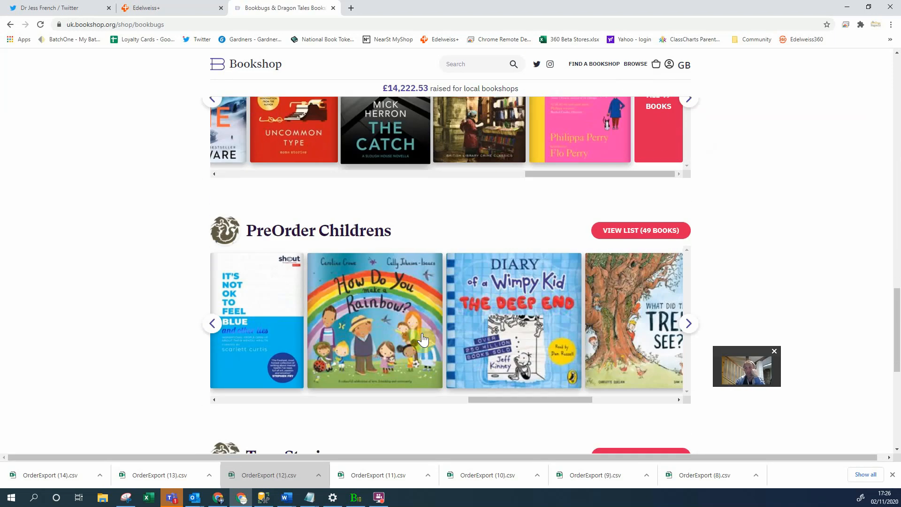
scroll(424, 339, up, 2)
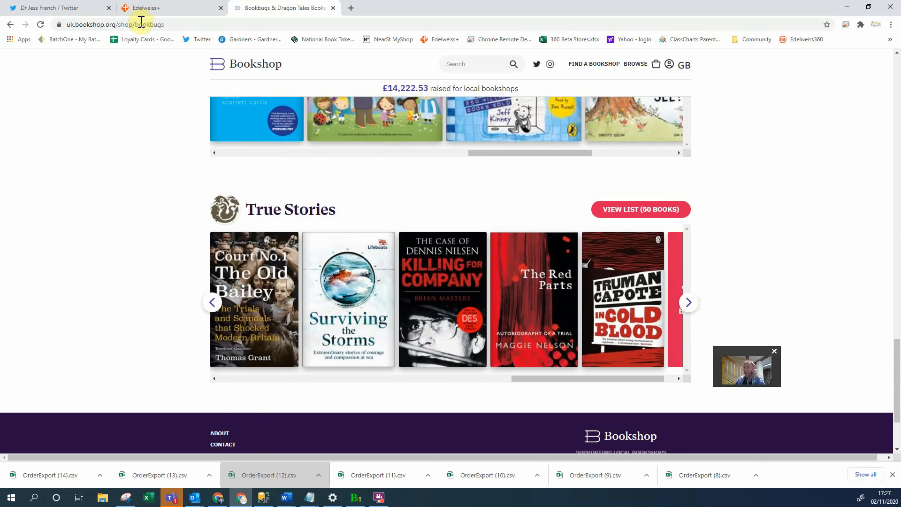
Step: Switch back to Edelweiss+, close the export dialog and collapse the Most Popular Titles grid
click(181, 8)
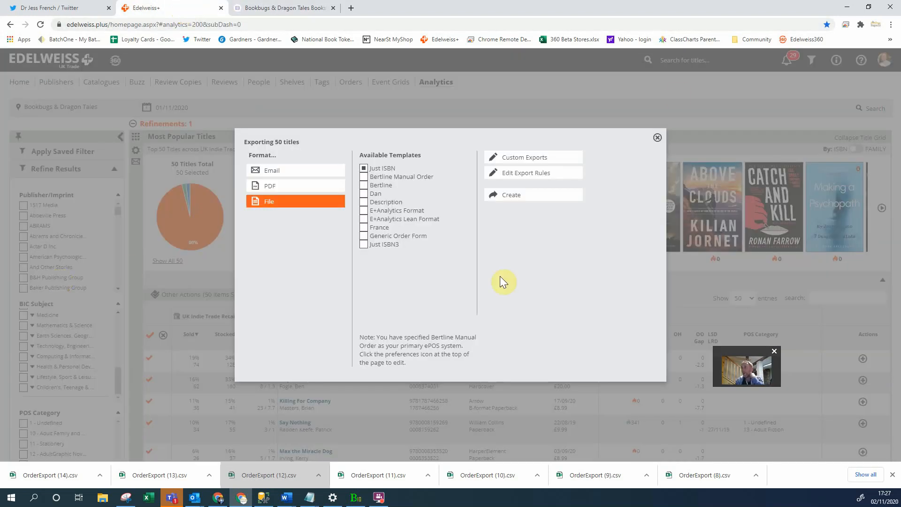
click(658, 138)
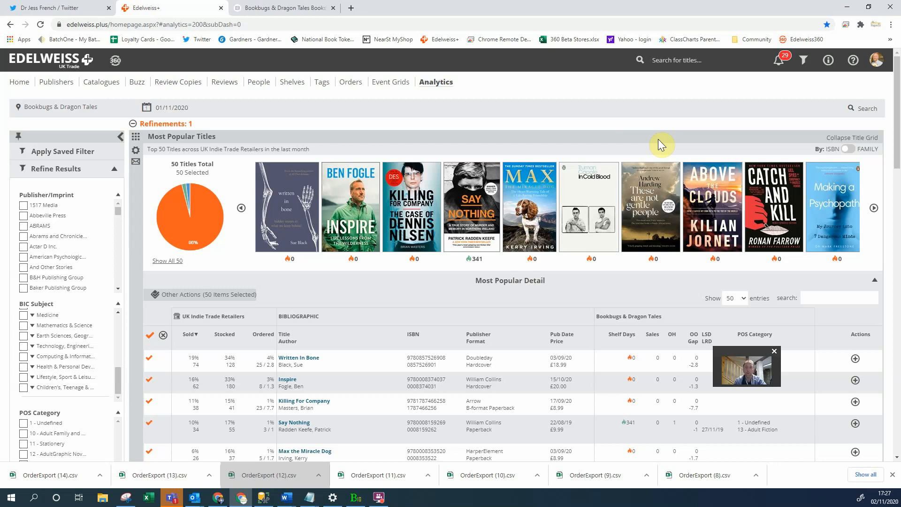
mouse_move(531, 197)
mouse_move(531, 264)
click(864, 138)
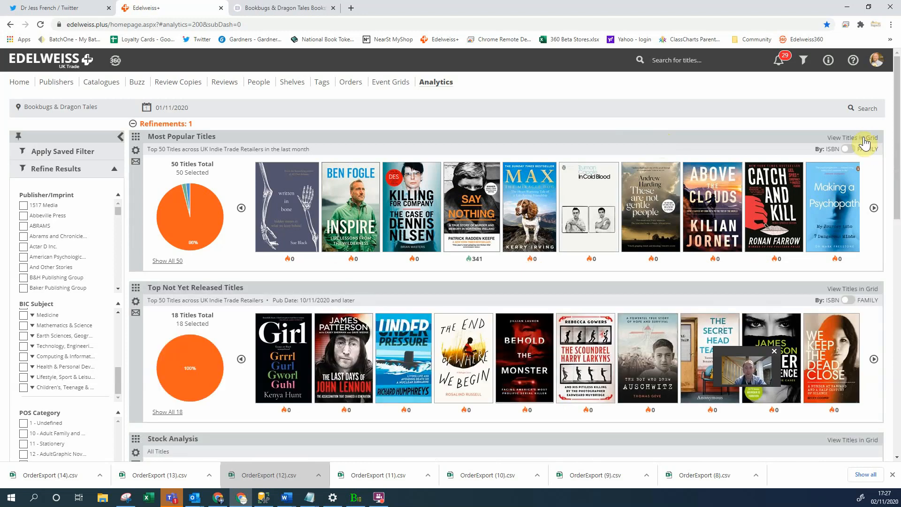